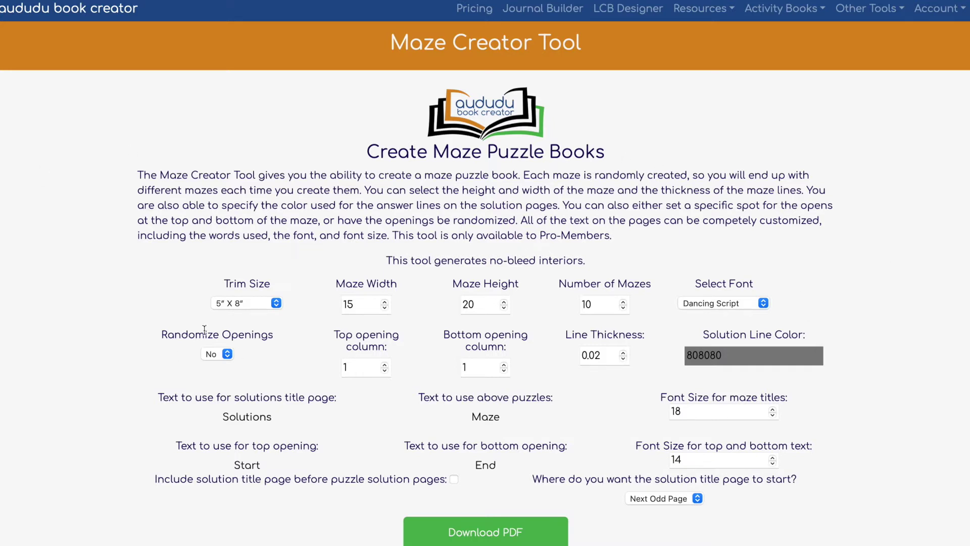
- Open the trim size list on the Maze Creator Tool page
left_click(276, 303)
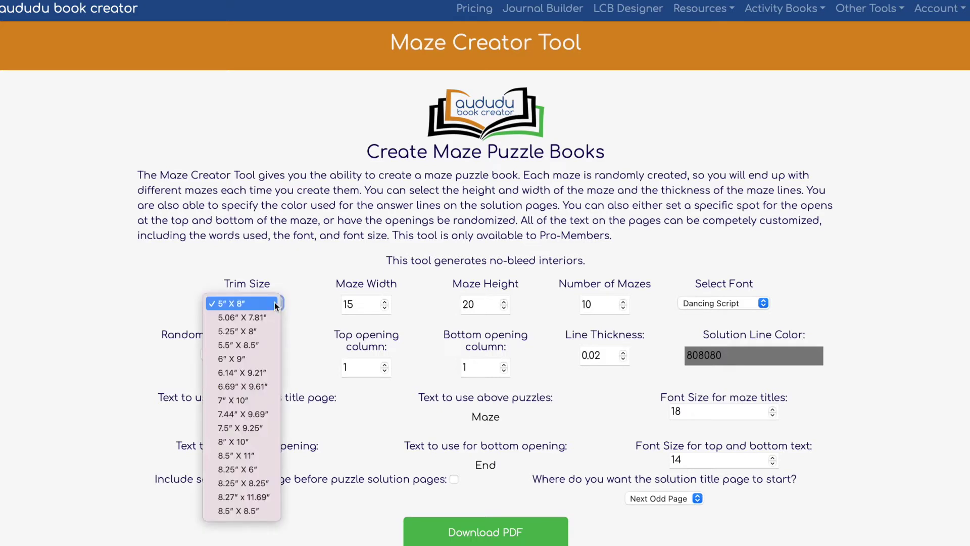
- Set an 8.5" X 11" trim, 1 maze, Roboto font and fixed openings, then download the PDF
left_click(248, 454)
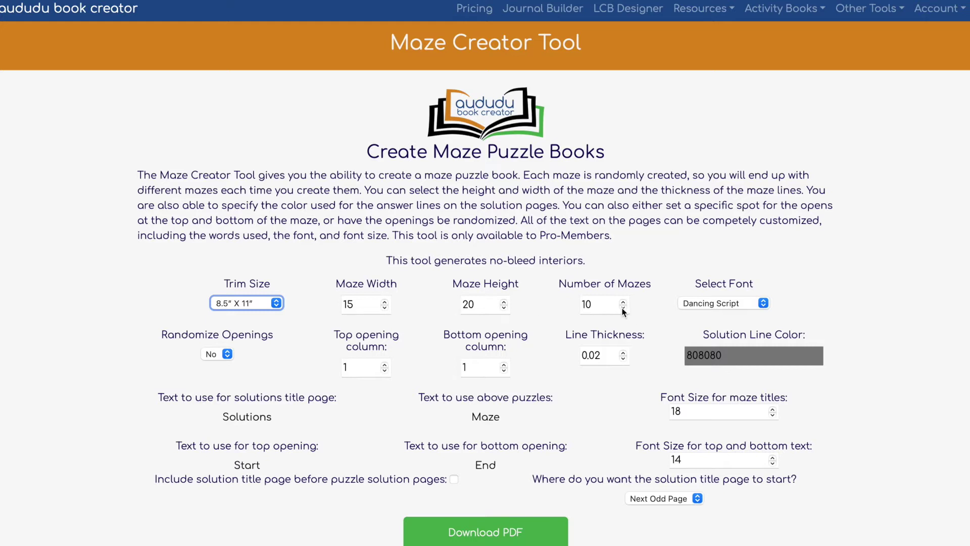
left_click_drag(600, 304, 580, 304)
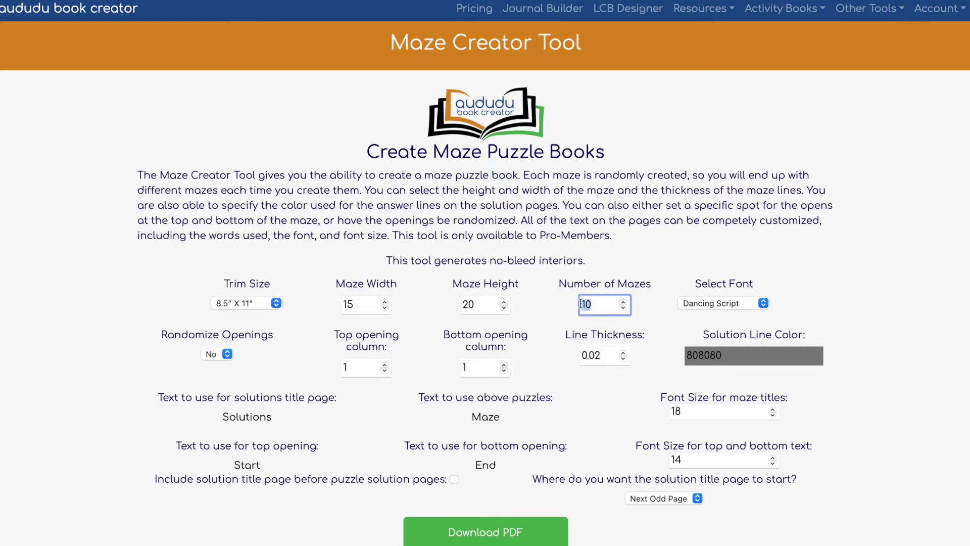
type("1")
left_click(763, 303)
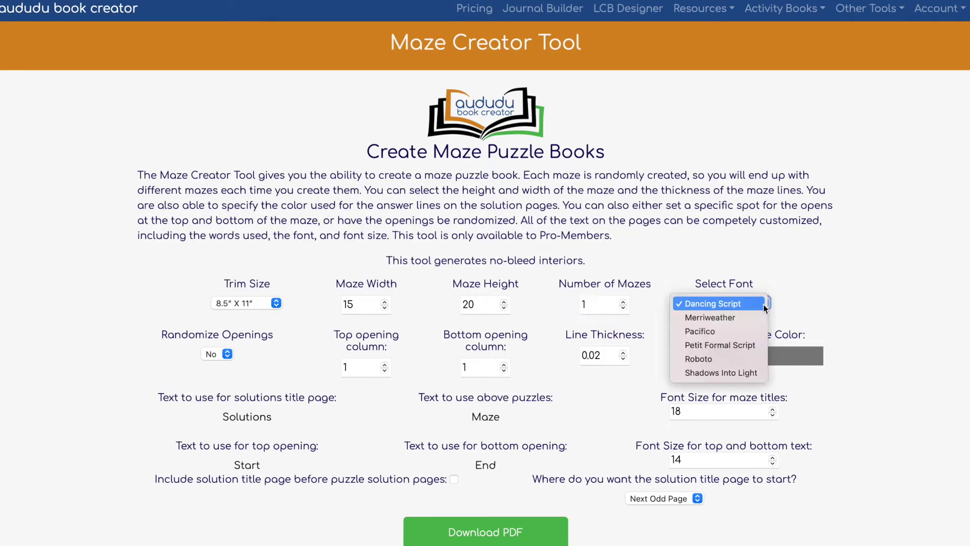
left_click(727, 358)
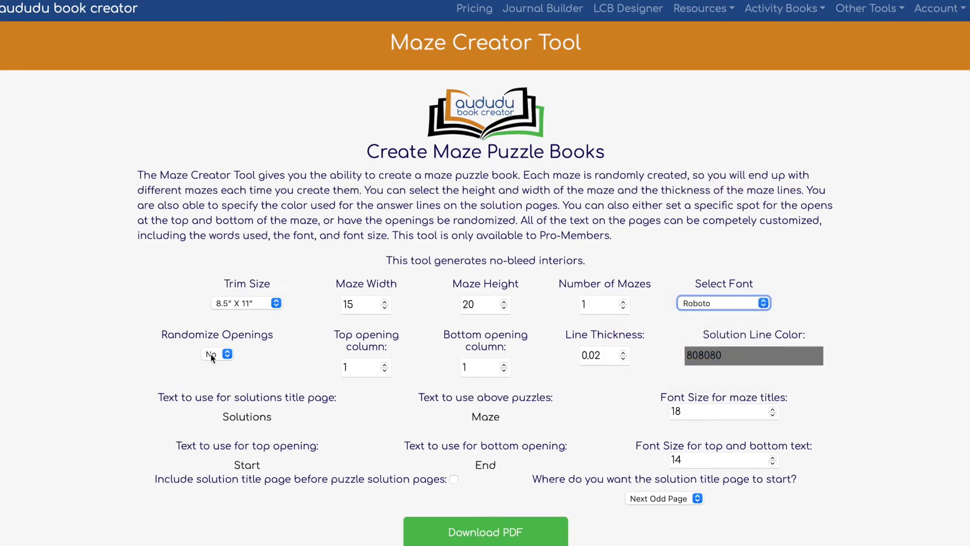
left_click(226, 354)
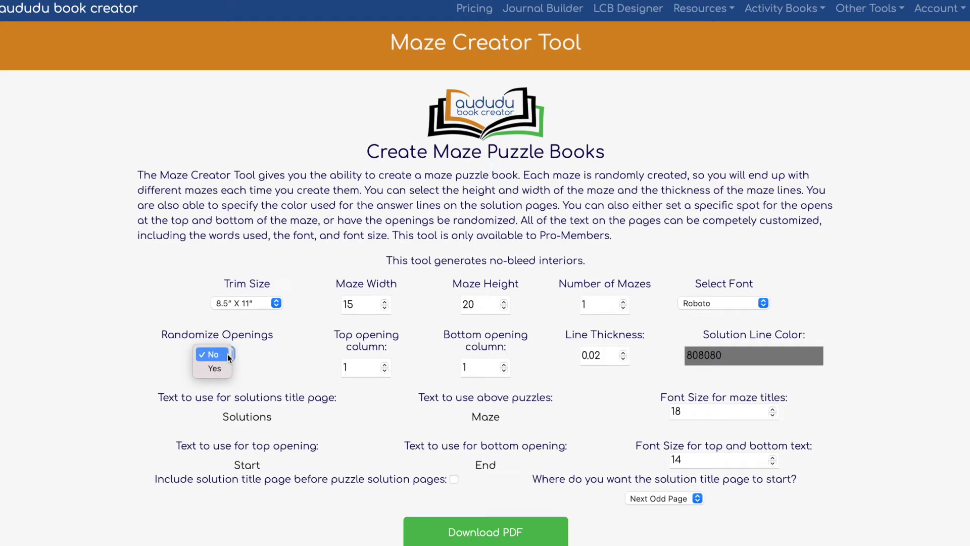
left_click(227, 353)
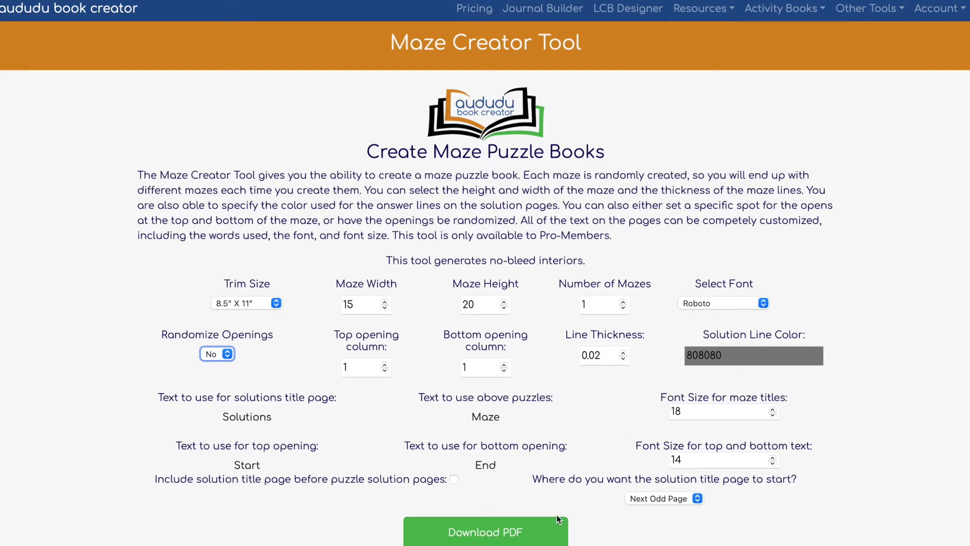
left_click(503, 530)
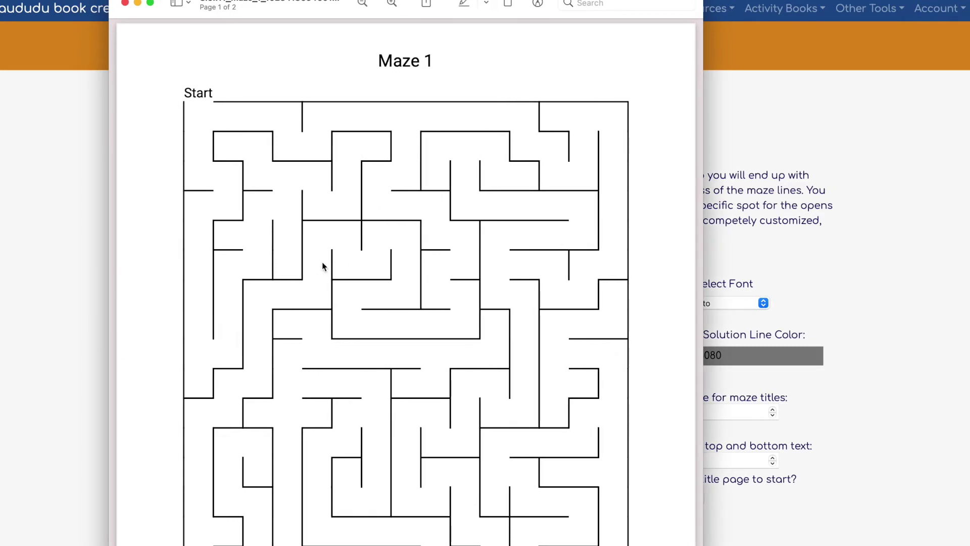
- Scroll through Maze 1 and its solution page in the PDF, then close it
scroll(323, 262, "down", 4)
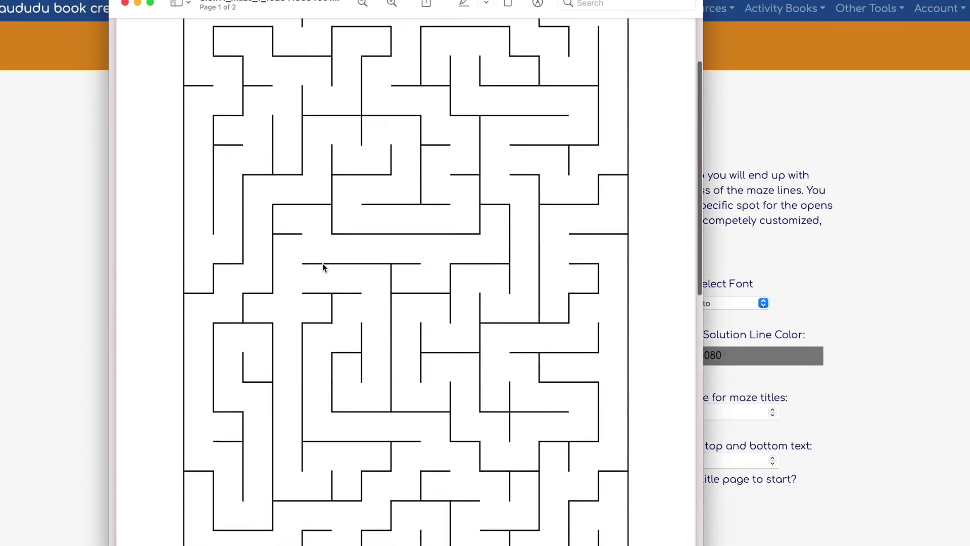
scroll(322, 263, "down", 5)
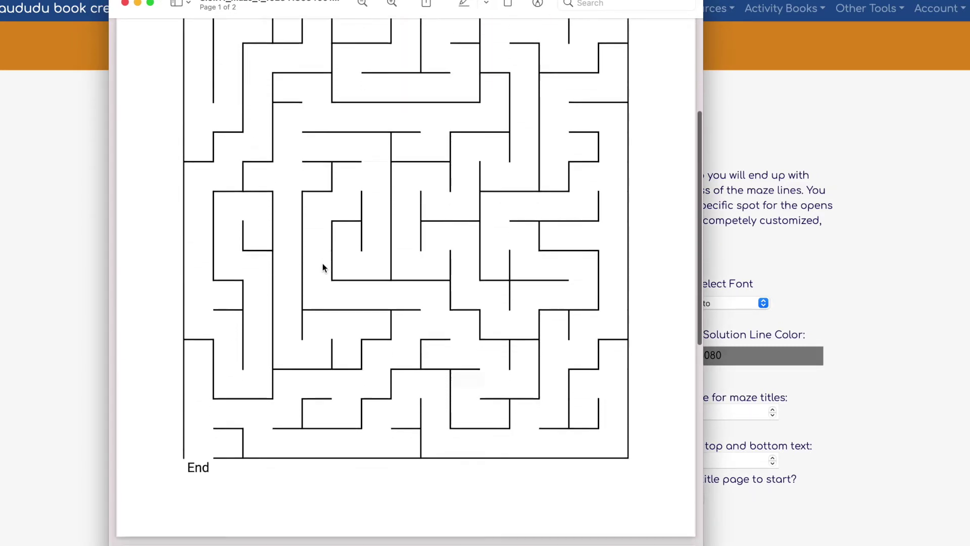
scroll(322, 263, "down", 12)
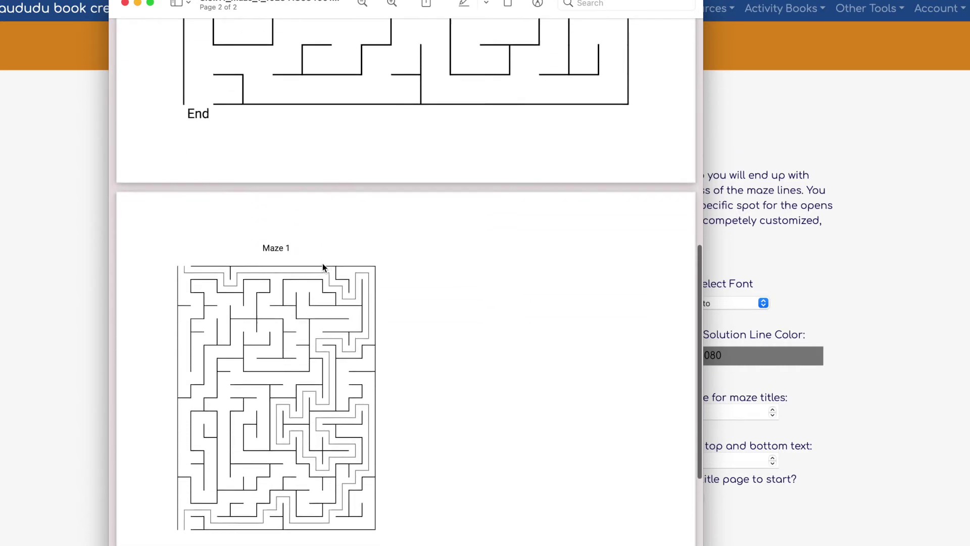
scroll(323, 267, "down", 2)
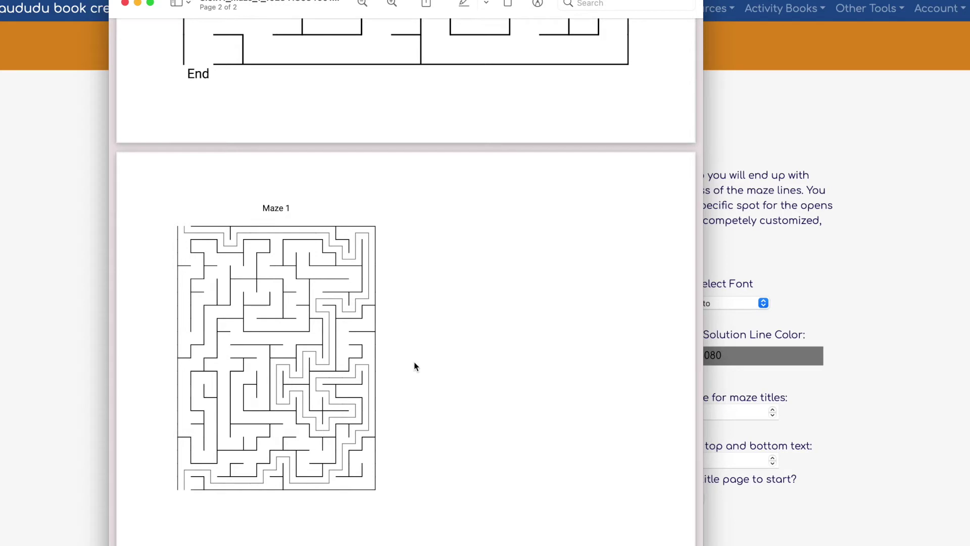
scroll(414, 366, "up", 15)
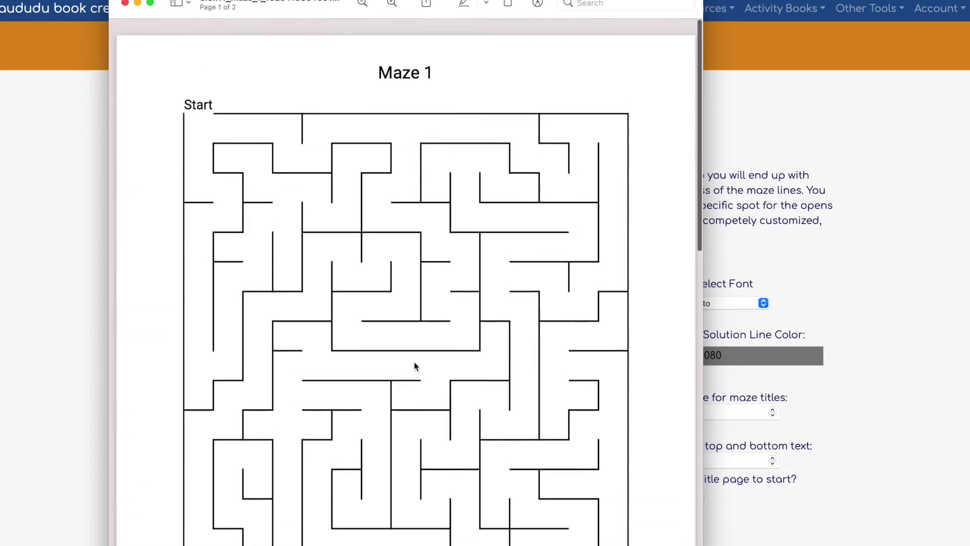
left_click(126, 3)
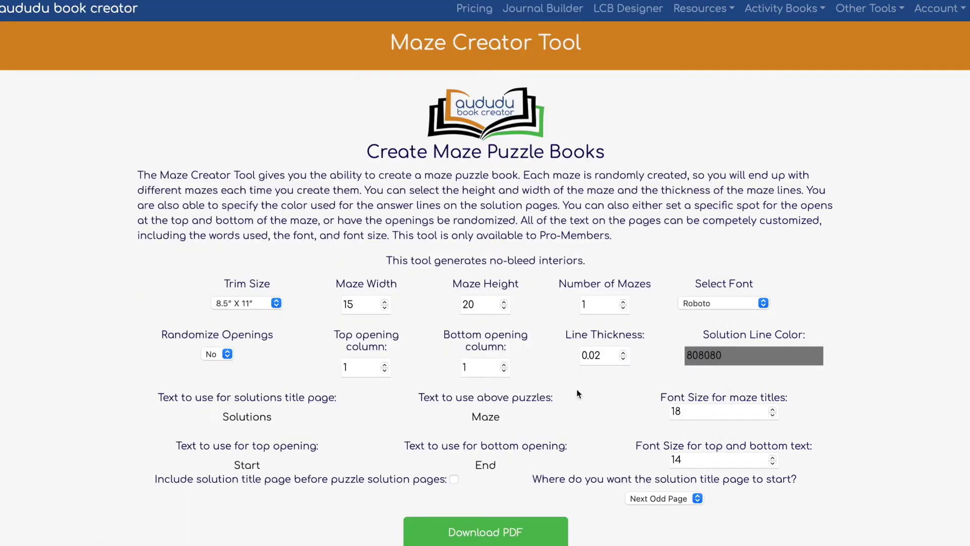
- Change the settings to 2 mazes with randomized openings on a 7" X 10" trim
left_click(623, 303)
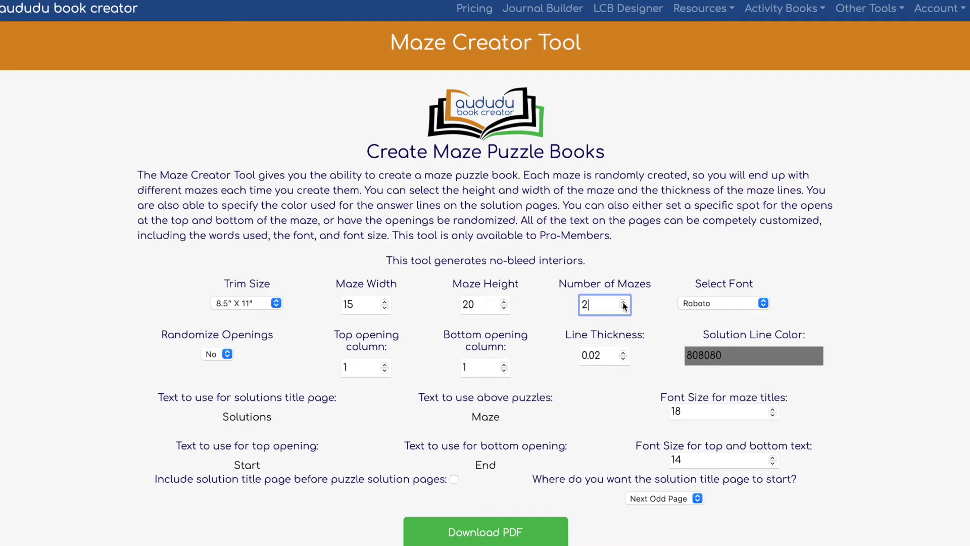
left_click(228, 354)
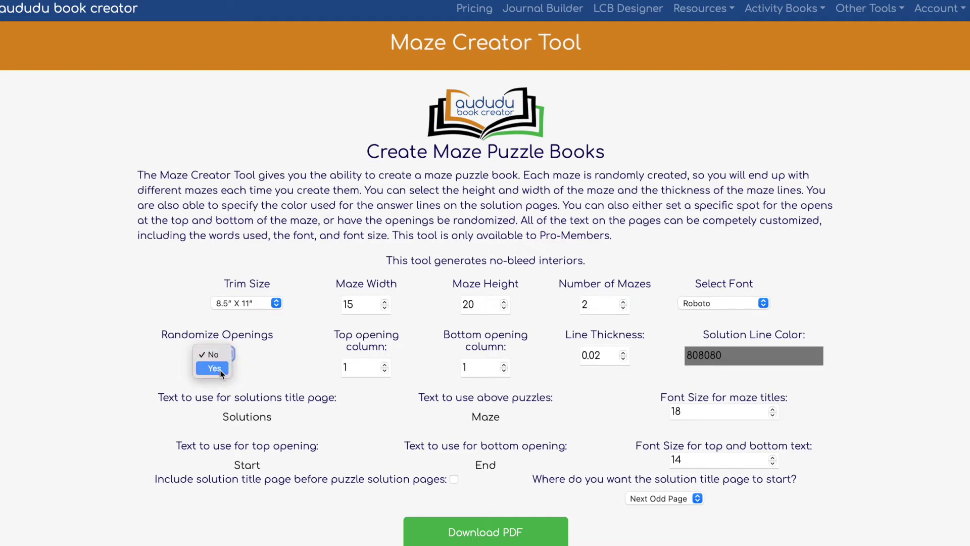
left_click(221, 371)
left_click(280, 303)
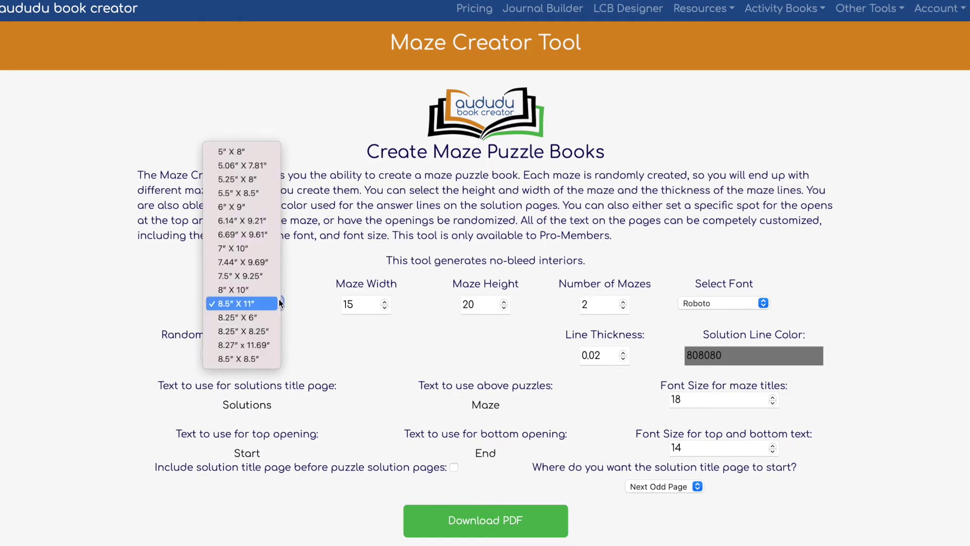
left_click(238, 248)
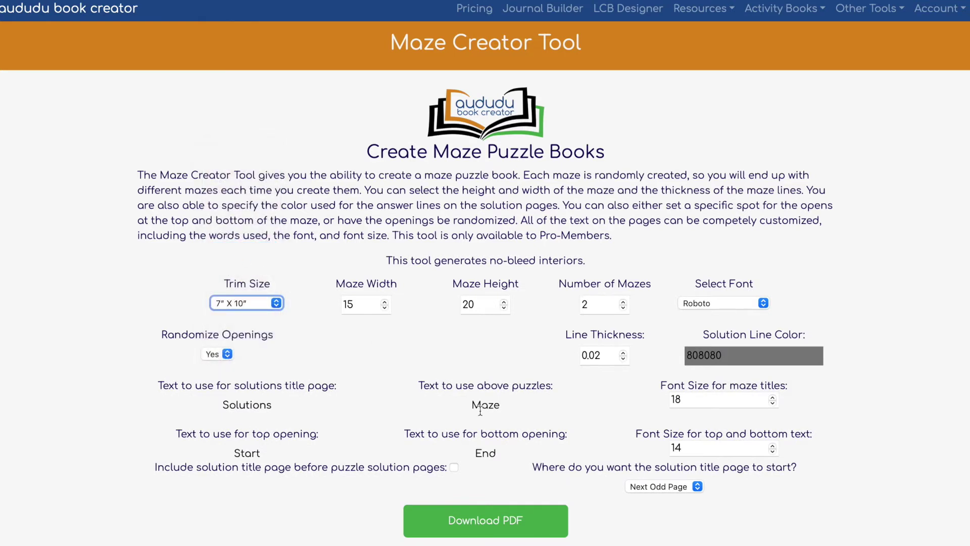
- Generate the two-maze PDF, review Maze 1, Maze 2 and the solutions, then close it
left_click(486, 519)
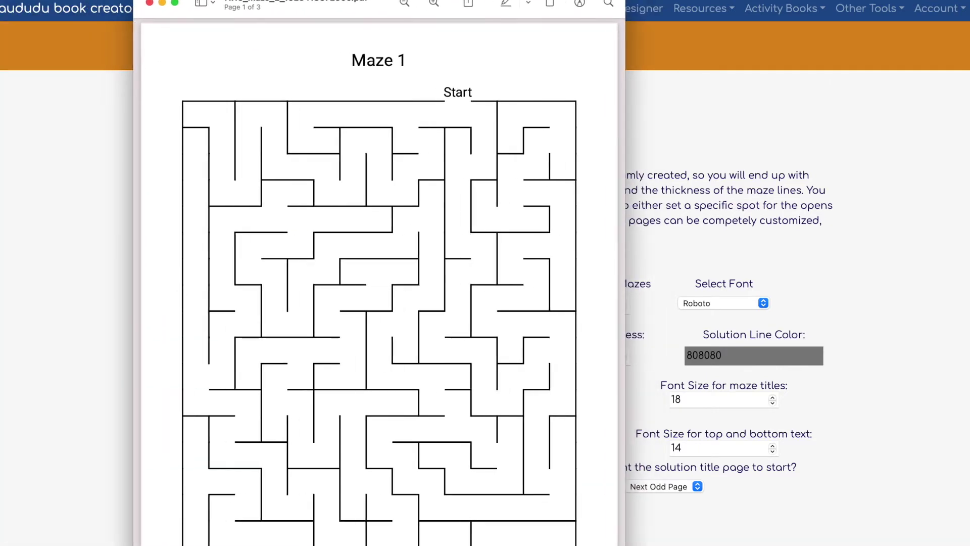
scroll(385, 311, "down", 5)
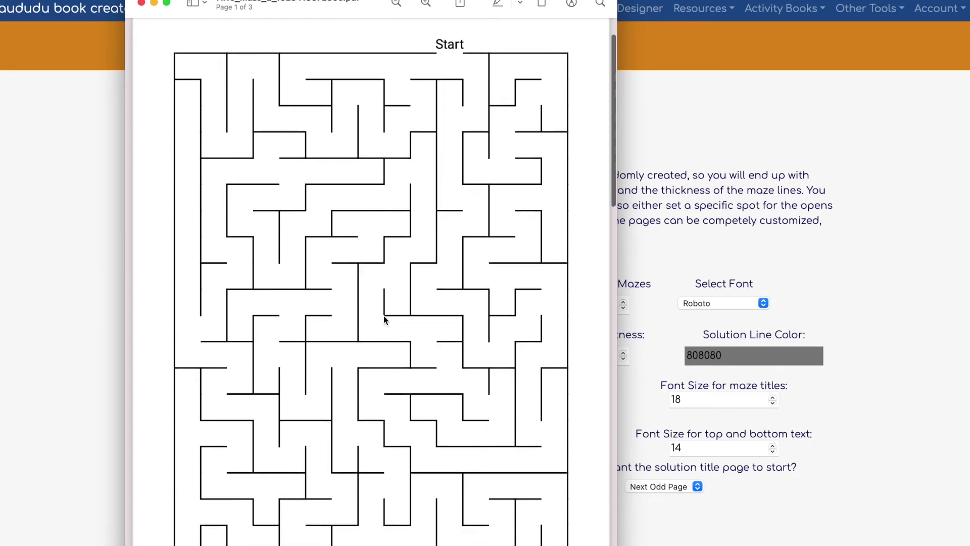
scroll(384, 317, "down", 7)
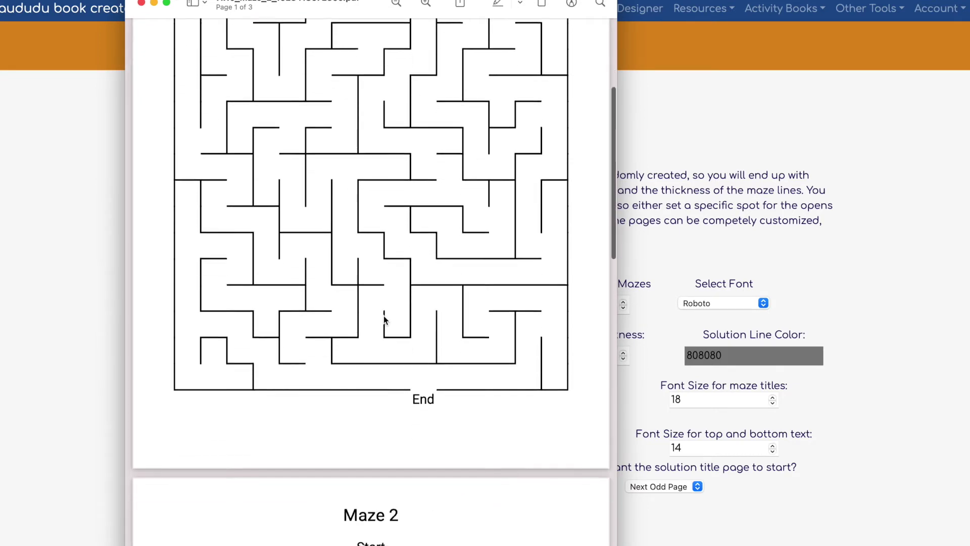
scroll(383, 315, "down", 5)
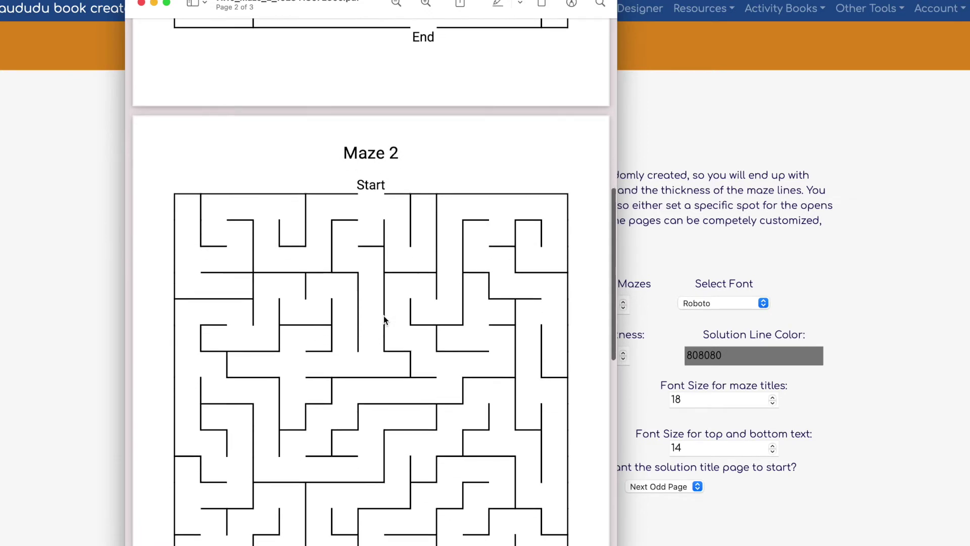
scroll(384, 315, "up", 15)
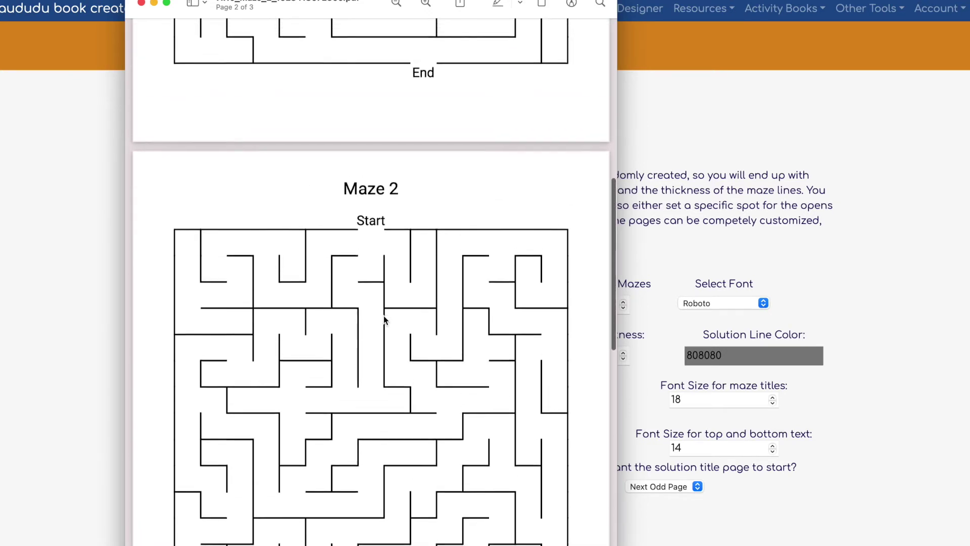
scroll(383, 315, "up", 2)
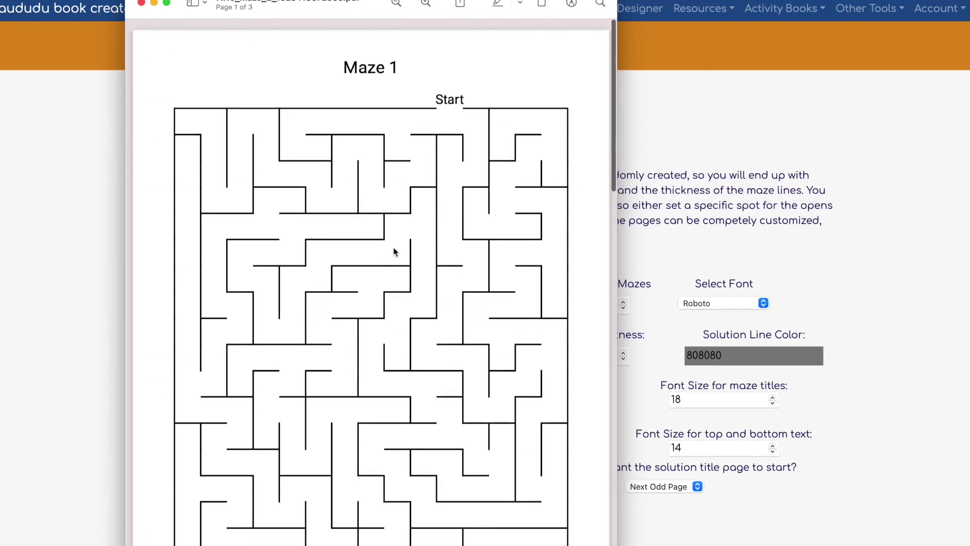
scroll(439, 322, "down", 10)
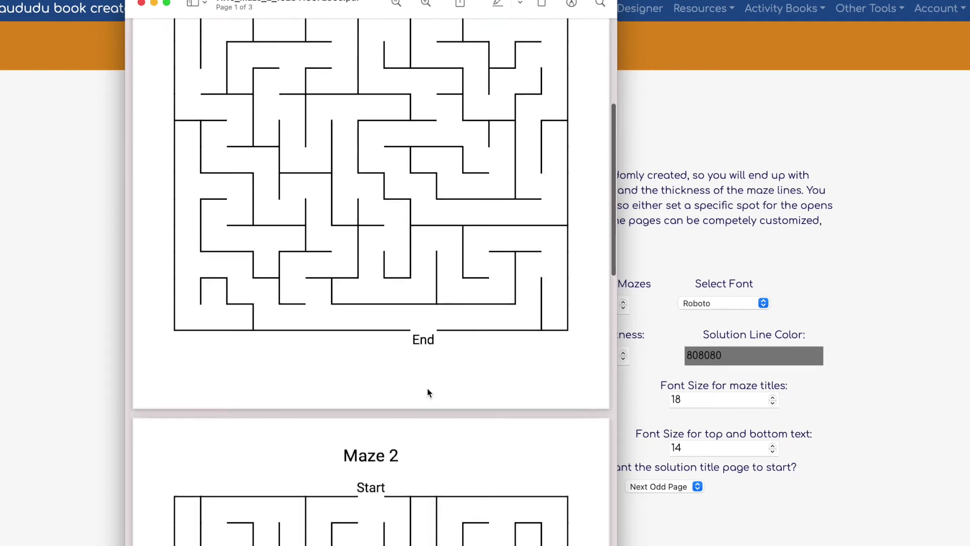
scroll(372, 440, "down", 15)
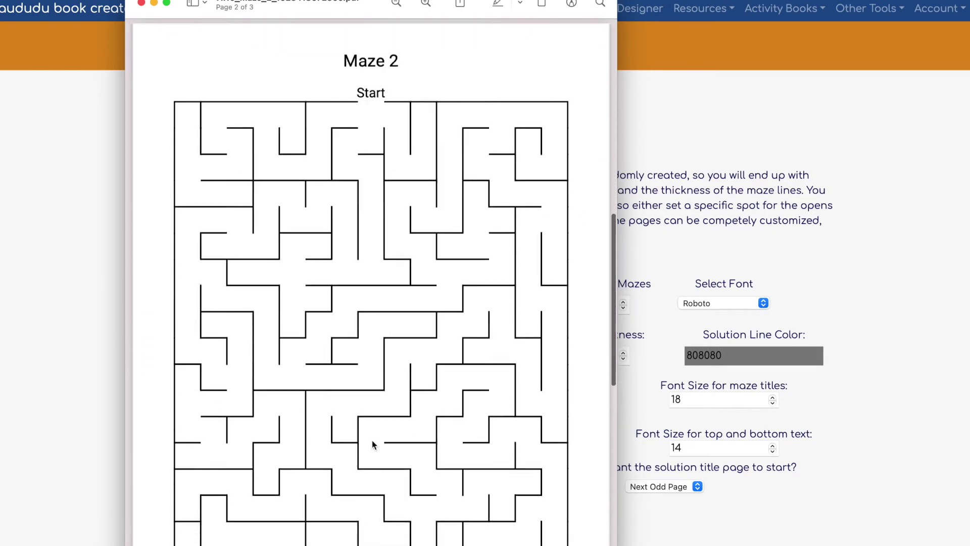
scroll(372, 440, "down", 8)
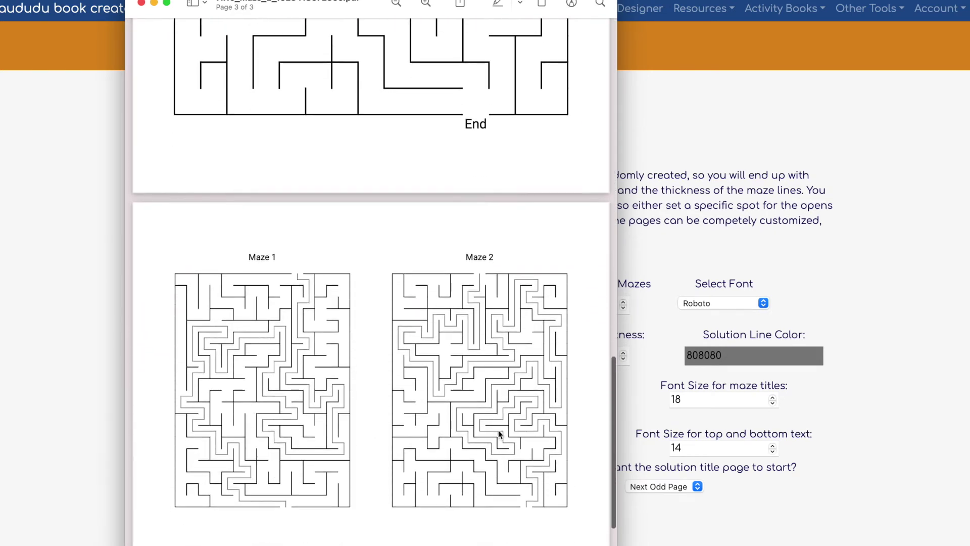
scroll(479, 459, "up", 15)
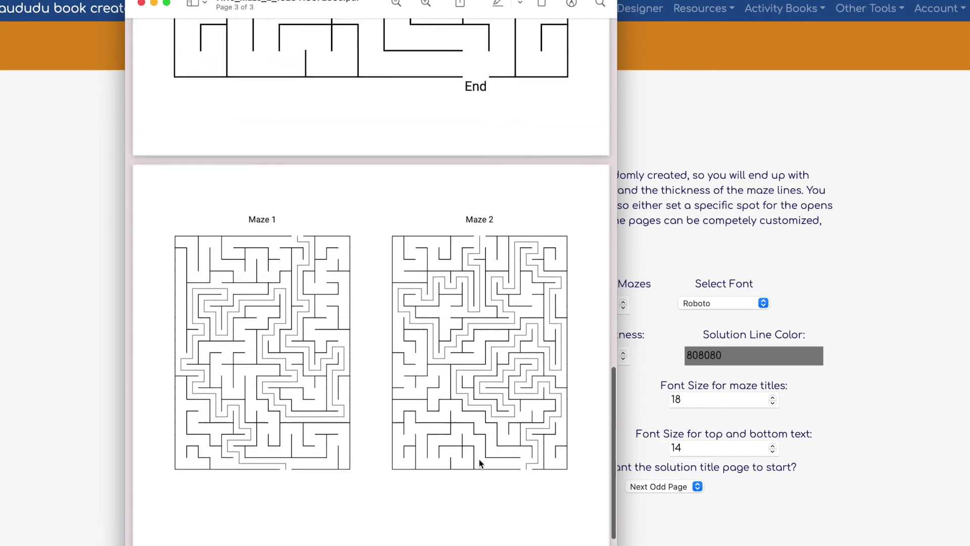
scroll(479, 459, "up", 10)
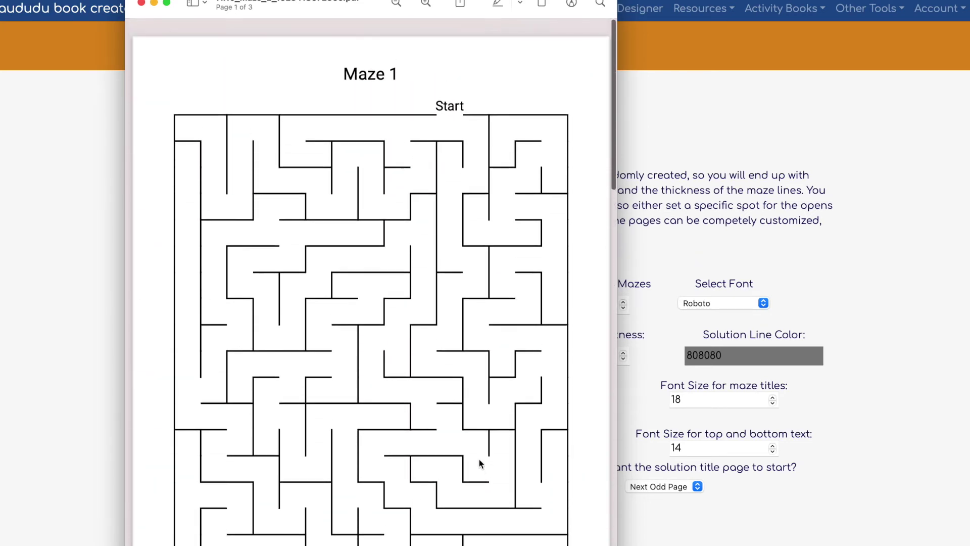
left_click(142, 4)
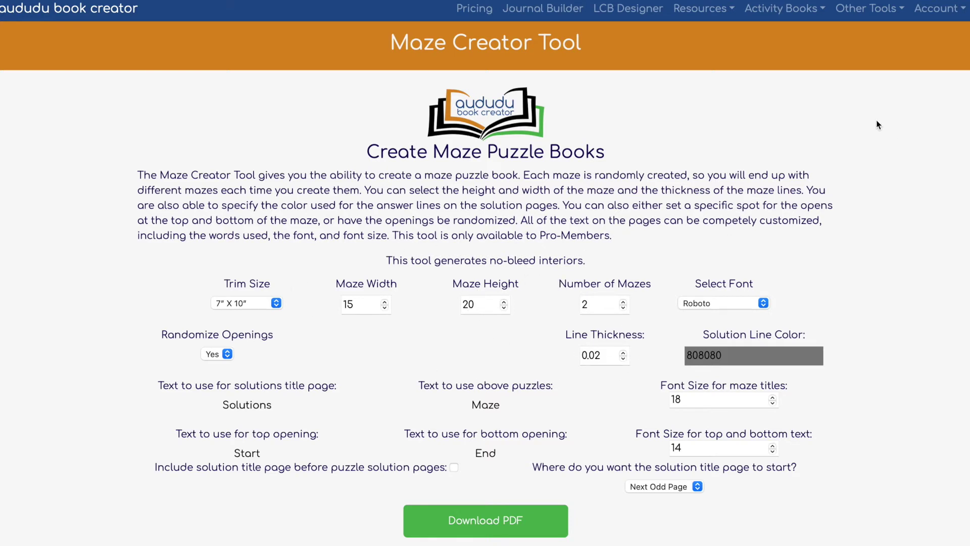
- Go to the Crossword Puzzle Creator from the Activity Books menu
left_click(824, 12)
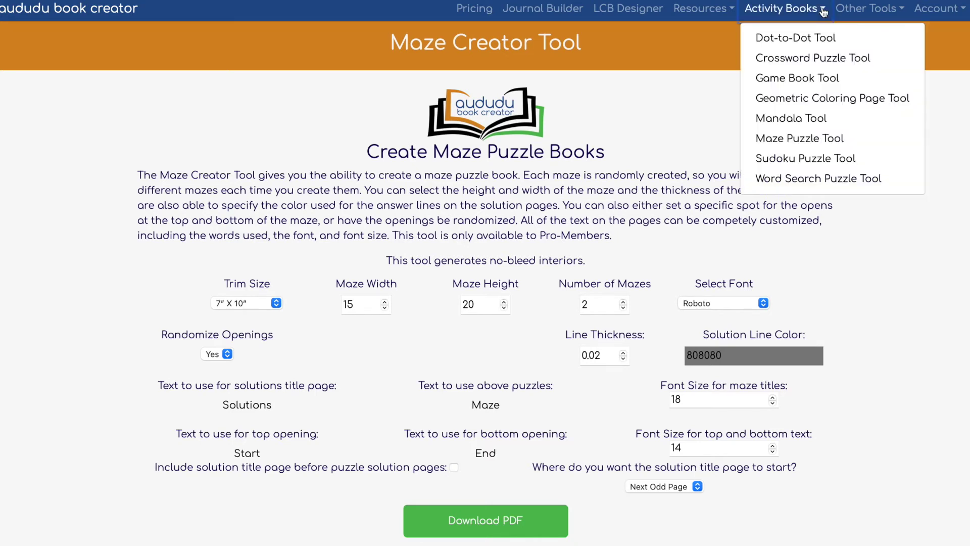
left_click(826, 60)
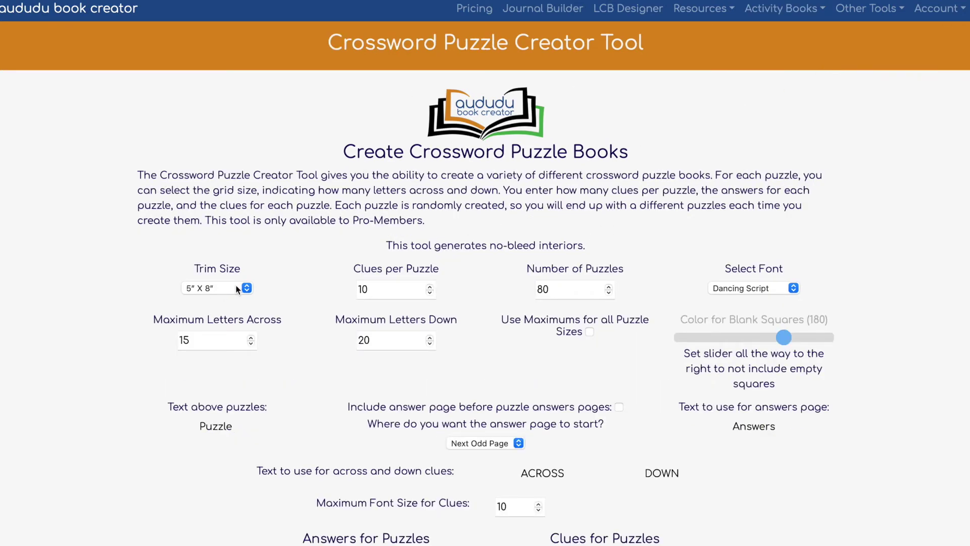
- Set the crossword to a 7" X 10" trim, 1 puzzle and the Roboto font
left_click(248, 289)
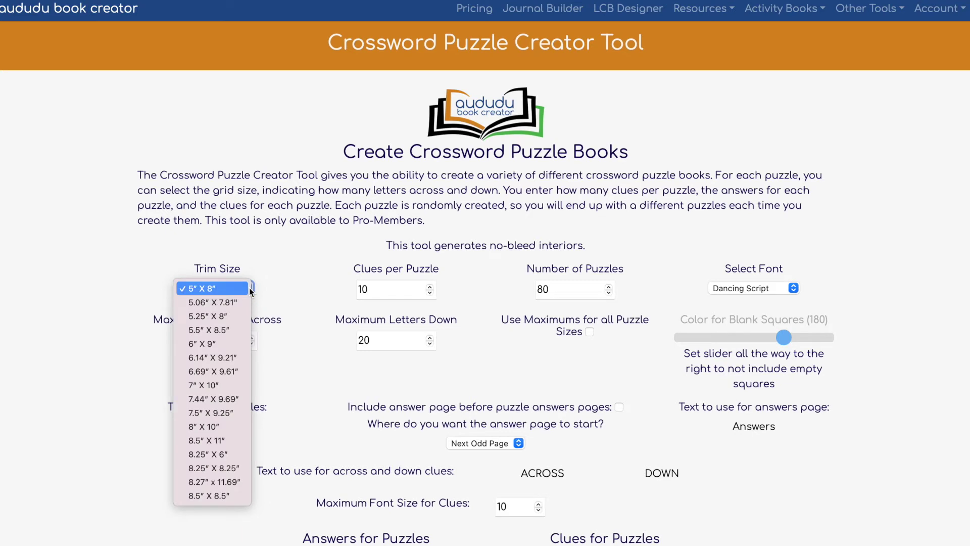
left_click(227, 387)
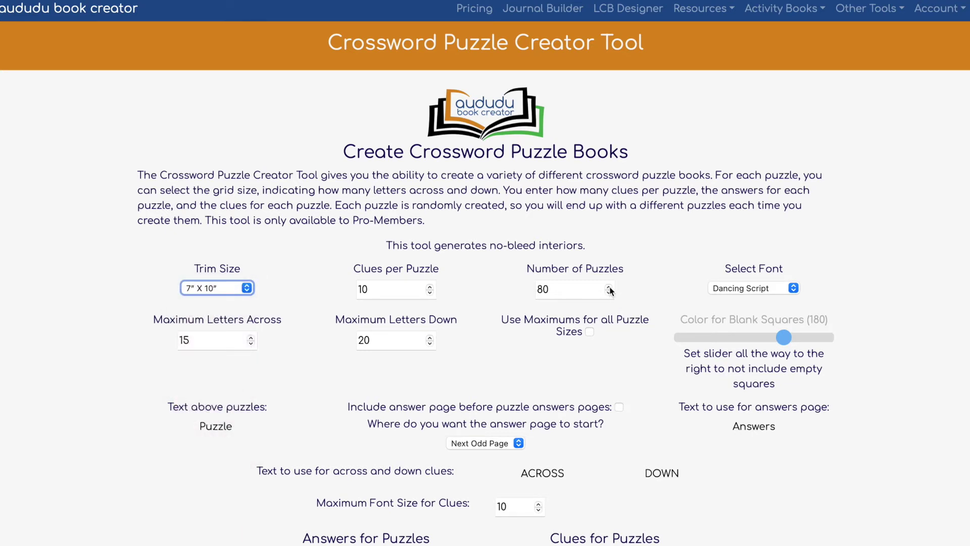
left_click_drag(568, 289, 515, 287)
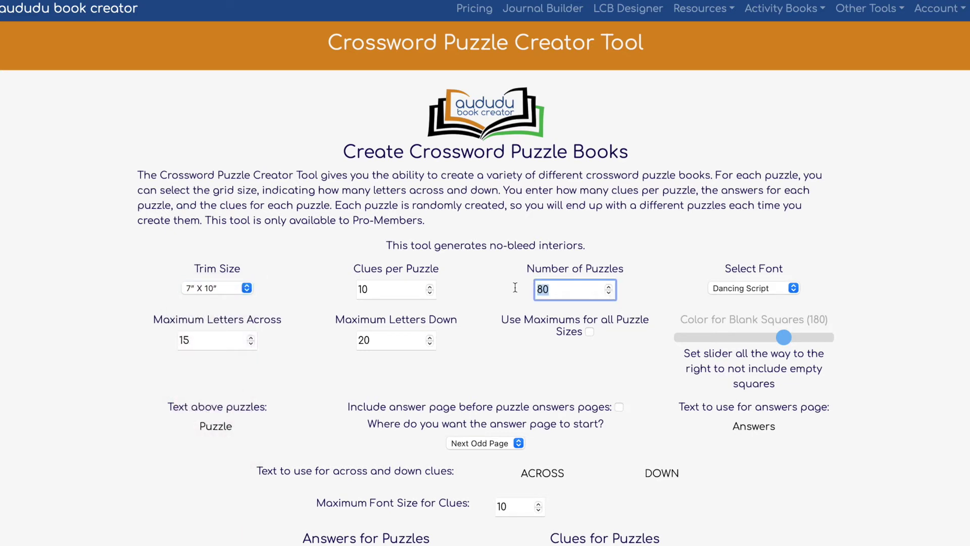
type("1")
left_click(794, 289)
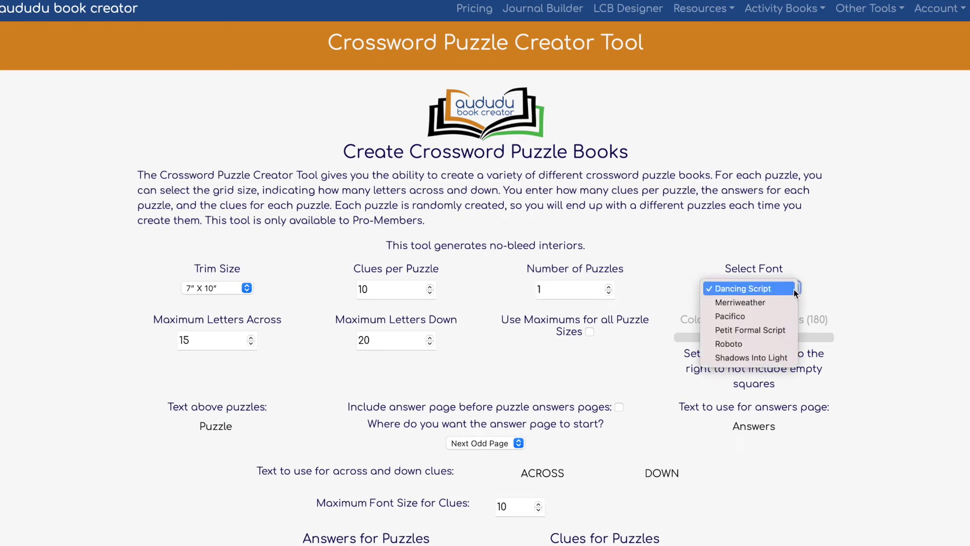
left_click(754, 344)
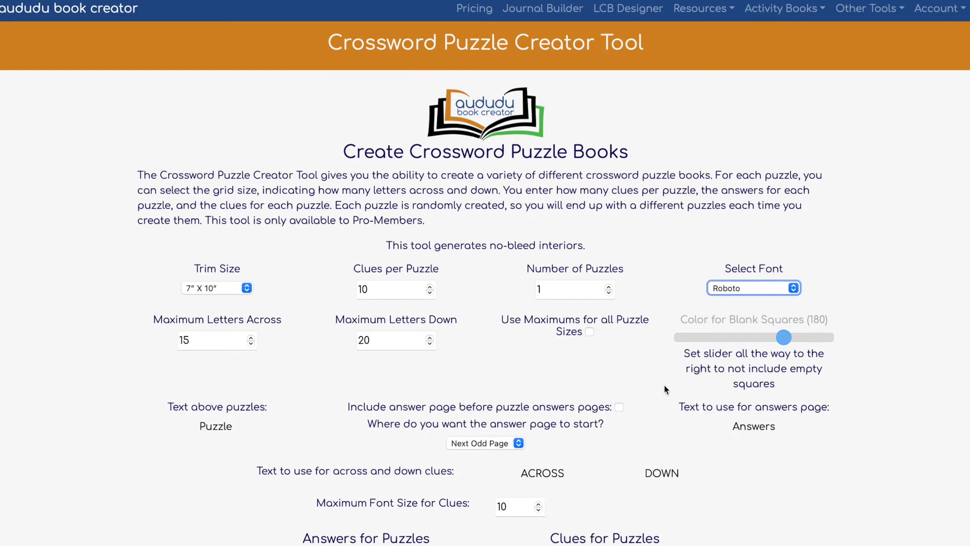
scroll(665, 390, "down", 3)
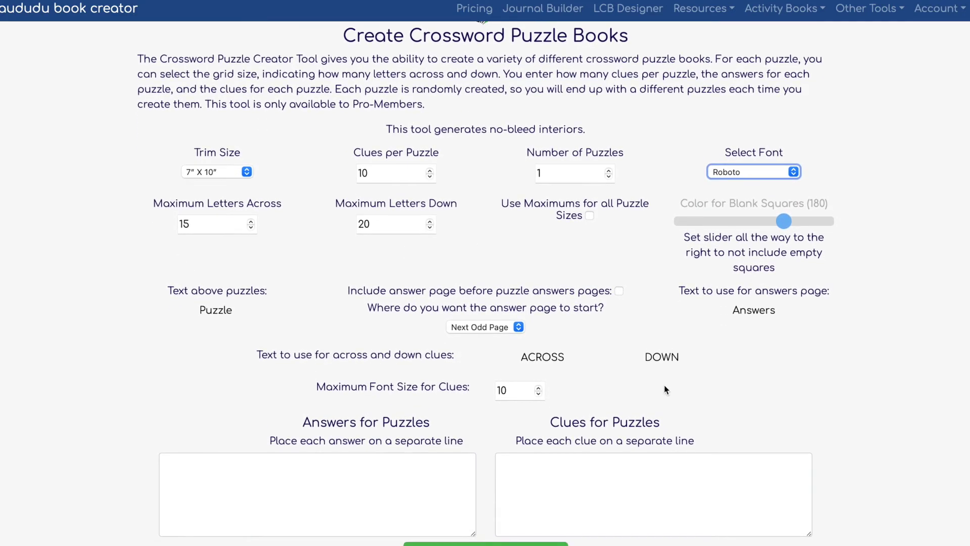
scroll(665, 389, "down", 1)
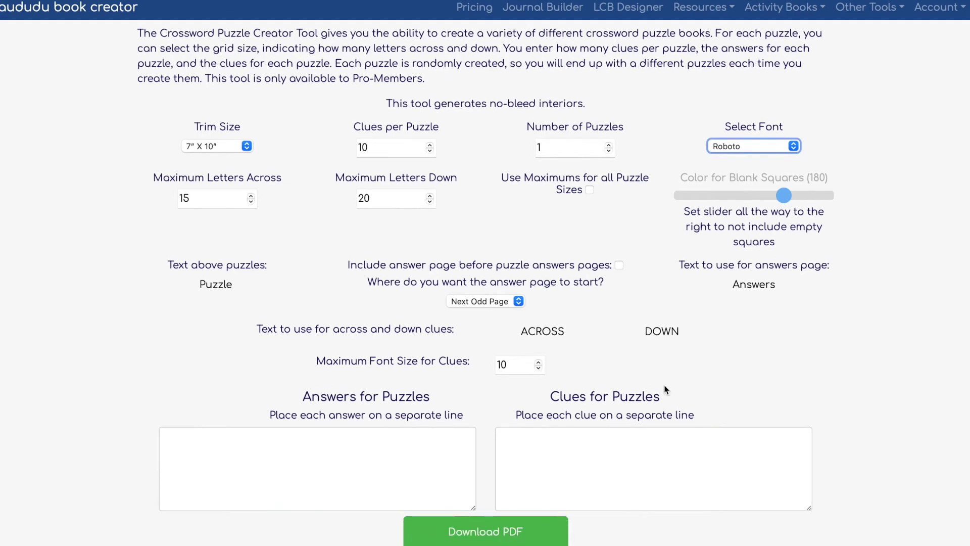
- Enter Yellow as the first answer with a clue asking for the sun's colour
left_click(408, 462)
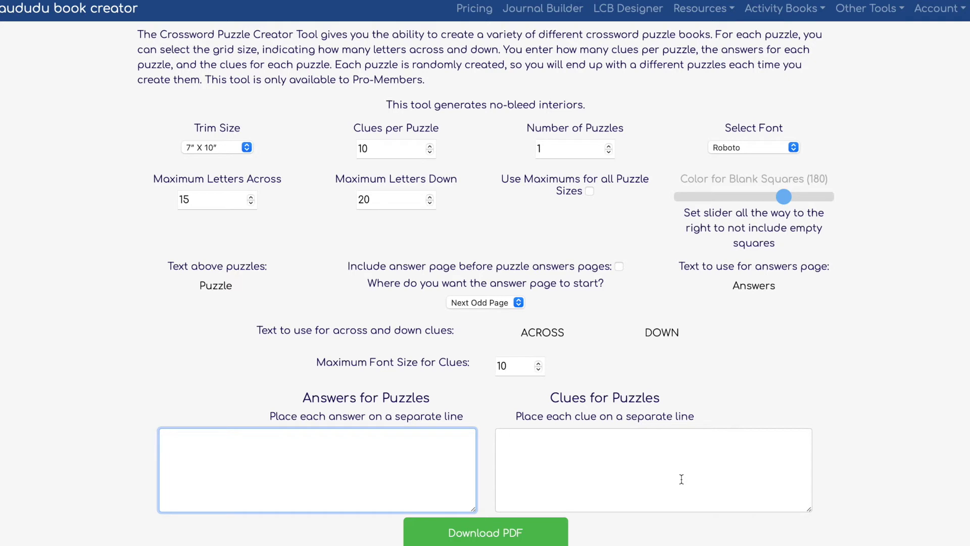
type("Yellow")
key("Tab")
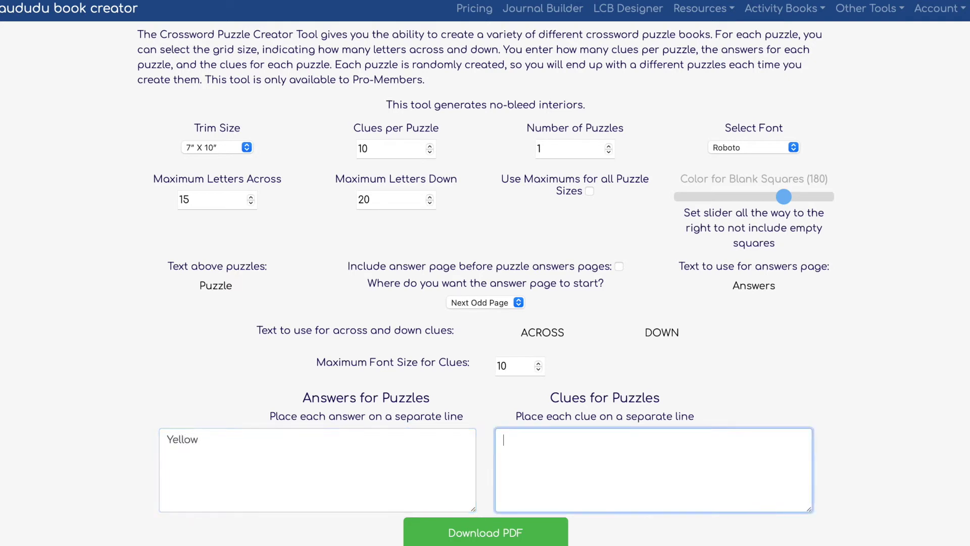
type("Name the colore for")
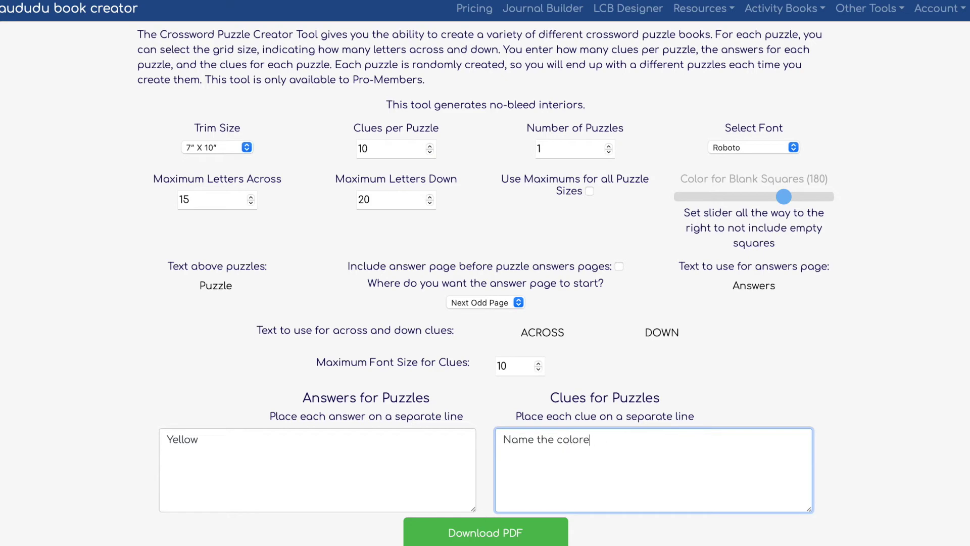
key("BackSpace")
type("for the sun")
key("super+l")
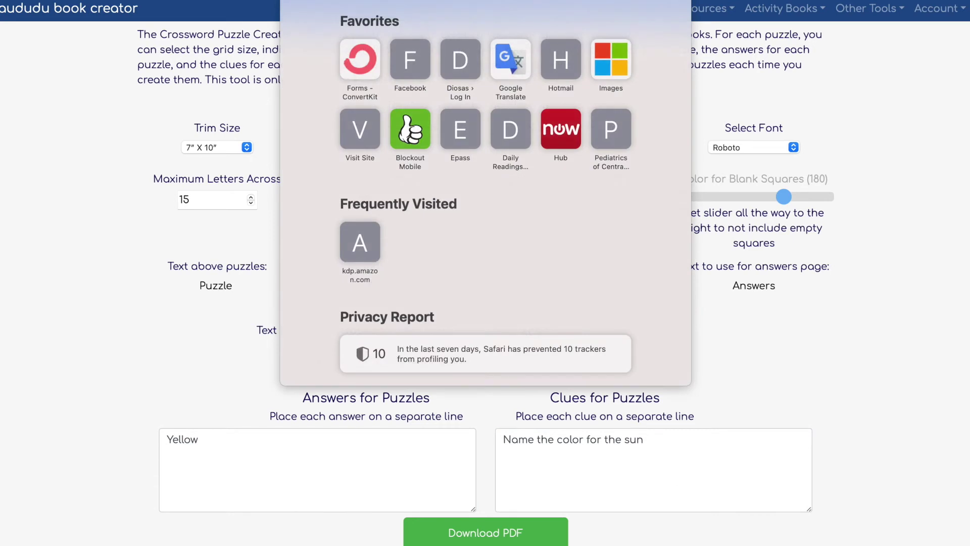
key("Escape")
- Add House as the second answer with the clue 'Name of the place you live'
left_click(290, 443)
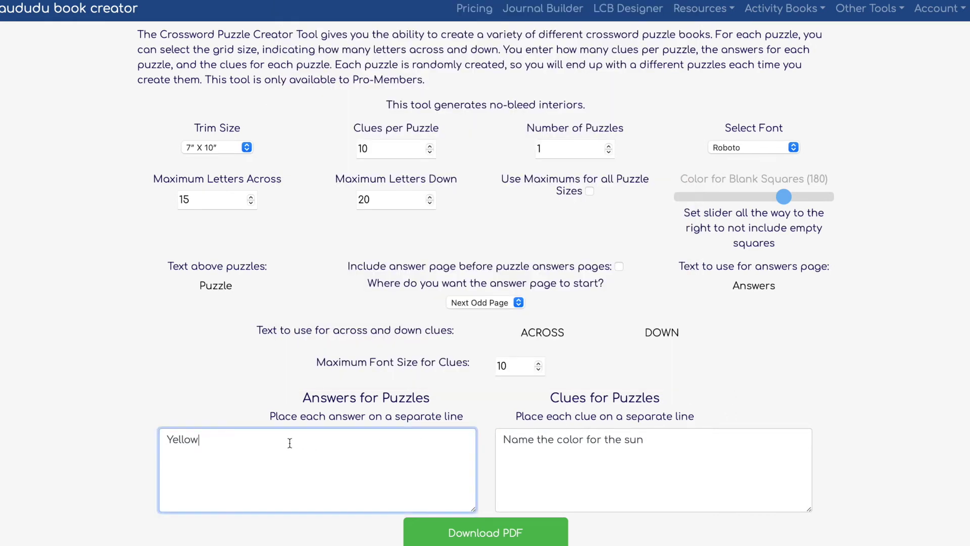
key("Return")
type("House")
left_click(590, 455)
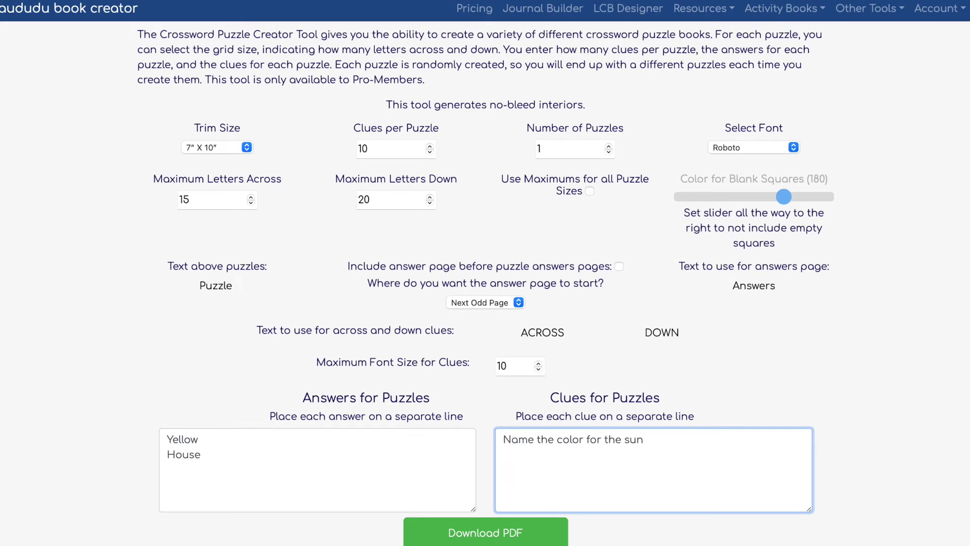
key("Return")
type("Name of the plac")
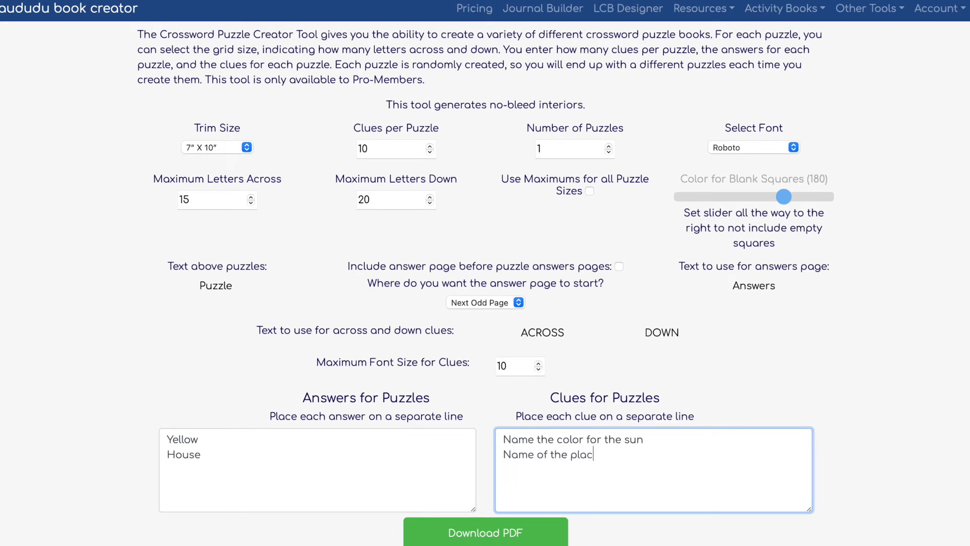
type("e you live")
- Add California as an answer with the clue 'Name the state you live in'
left_click(232, 455)
key("Return")
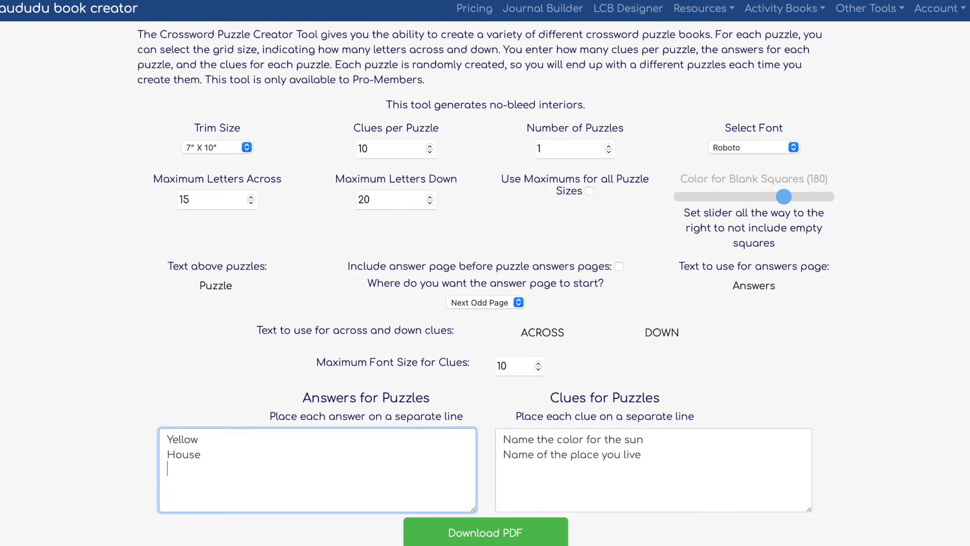
type("California")
left_click(552, 465)
key("Return")
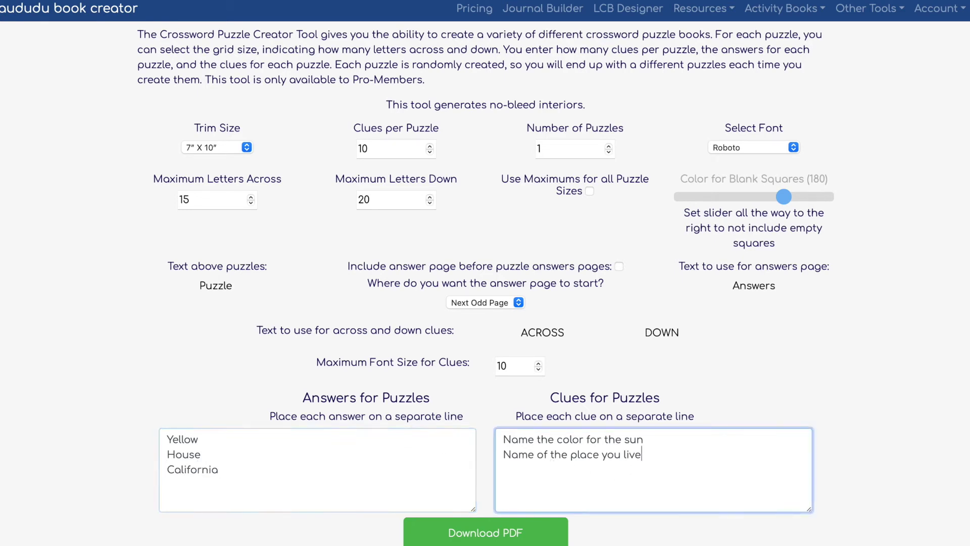
type("Name the state you live in")
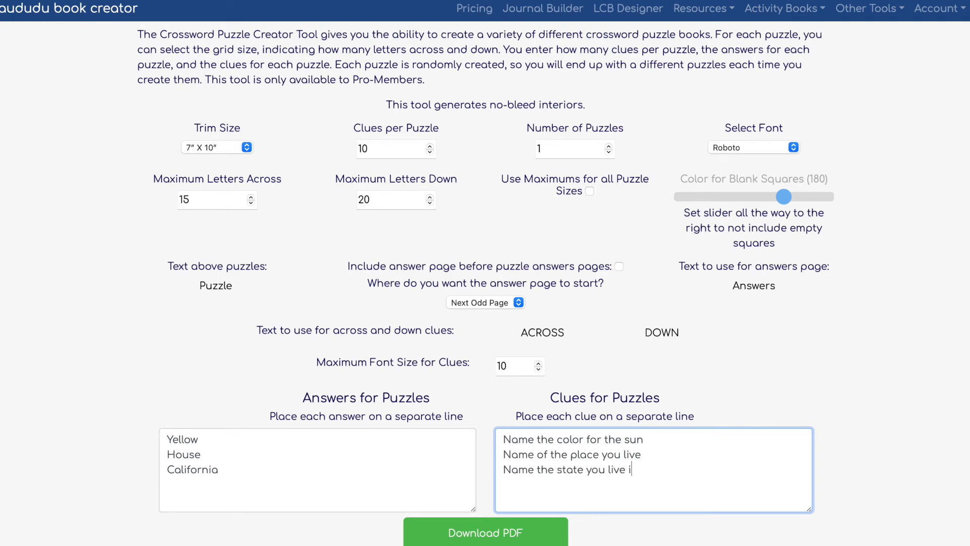
- Add Car as an answer with the clue 'What do you drive'
left_click(249, 465)
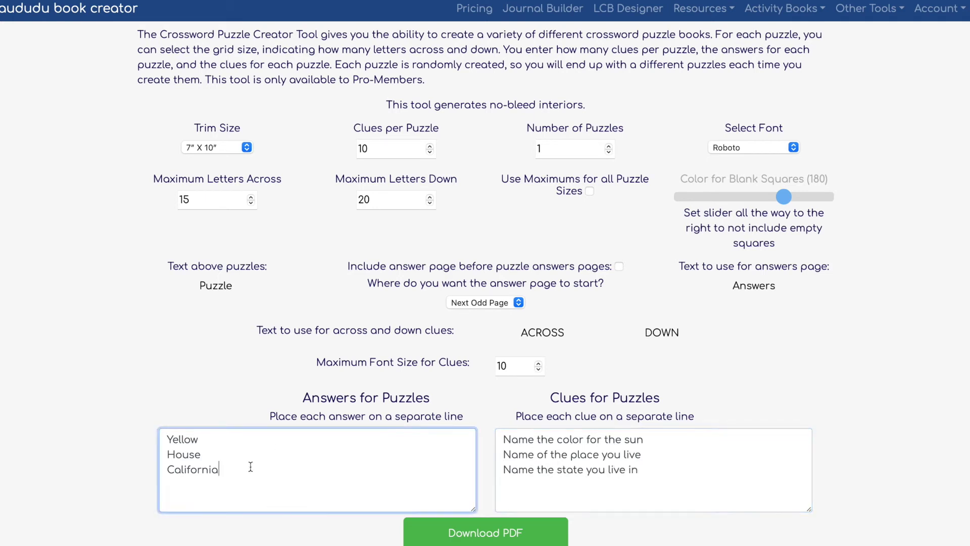
type("Car")
left_click(660, 478)
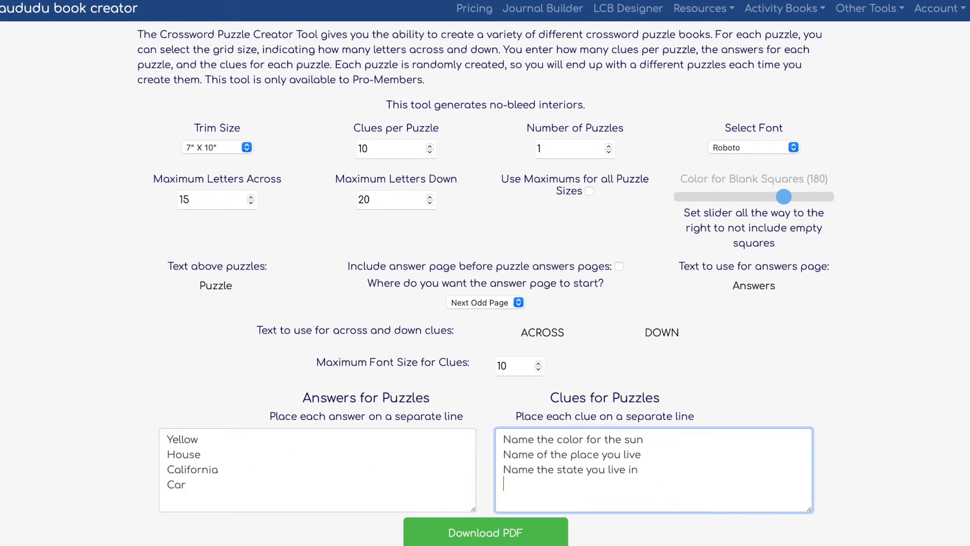
key("Return")
type("What do you drive")
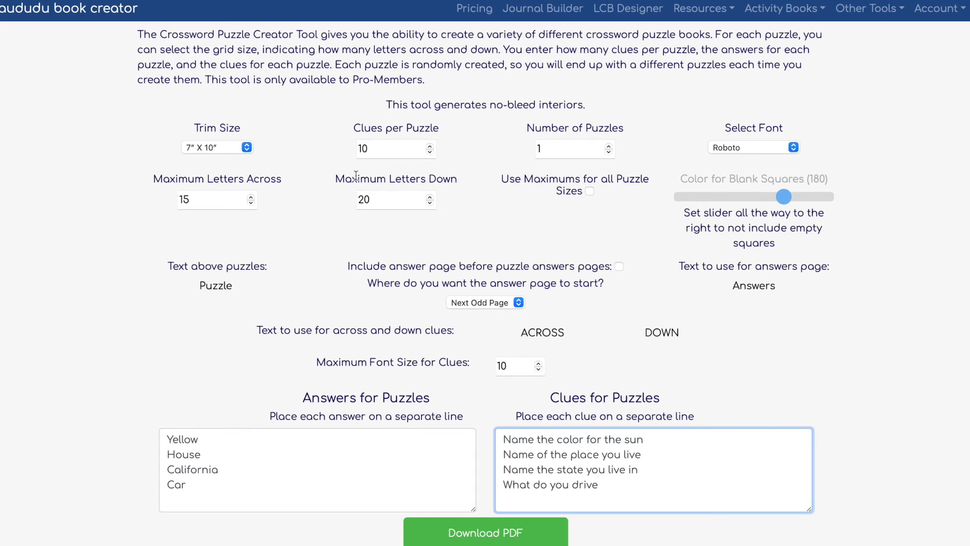
- Lower the clues per puzzle to 5
left_click(432, 153)
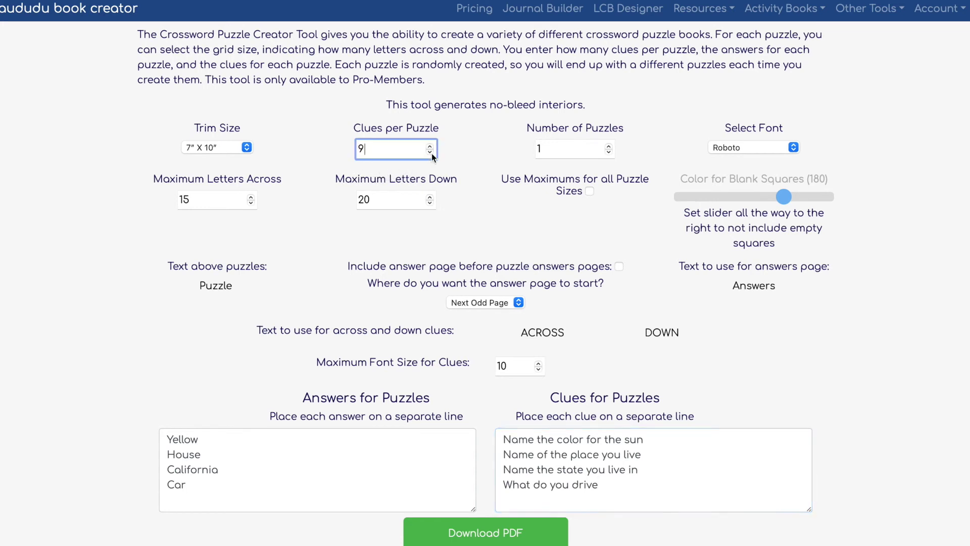
left_click(431, 153)
left_click(431, 153)
left_click(432, 153)
left_click(432, 153)
- Add Banana with the clue 'Monkeys love this fruit' and generate the crossword PDF
left_click(206, 490)
key("Return")
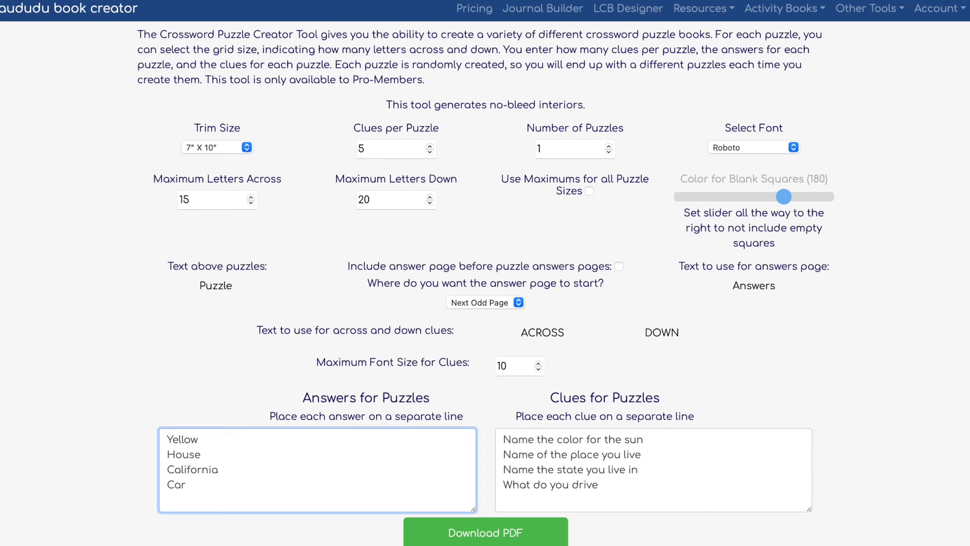
type("Banana")
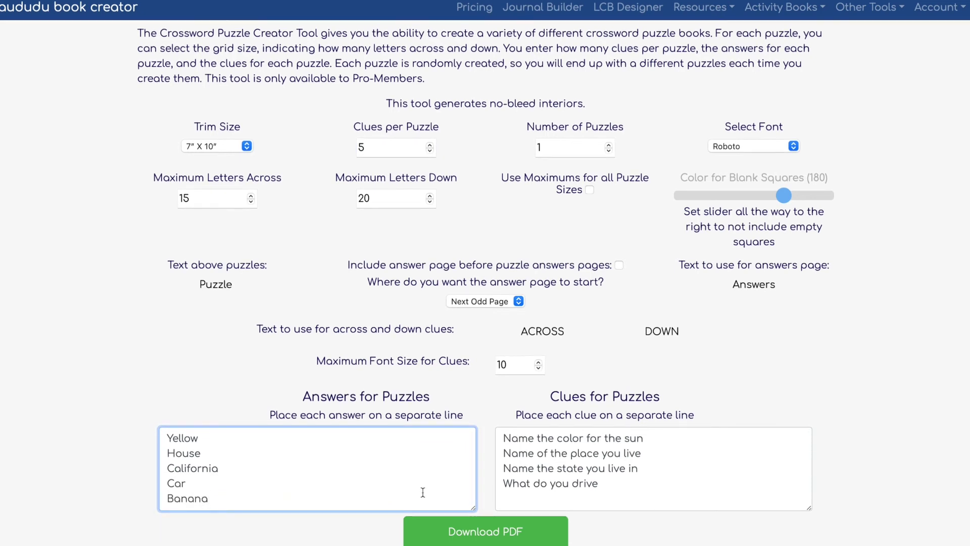
left_click(526, 498)
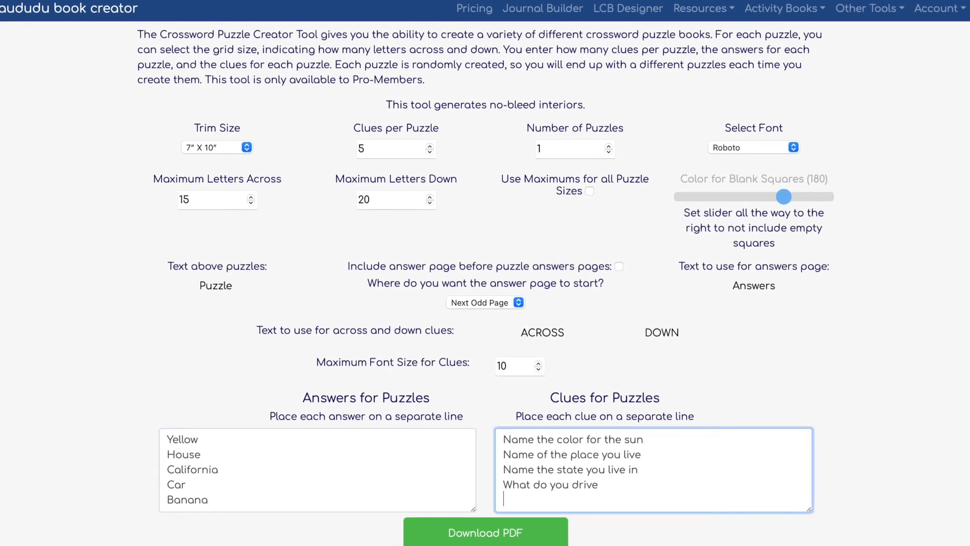
type("Monkeys love this fruit")
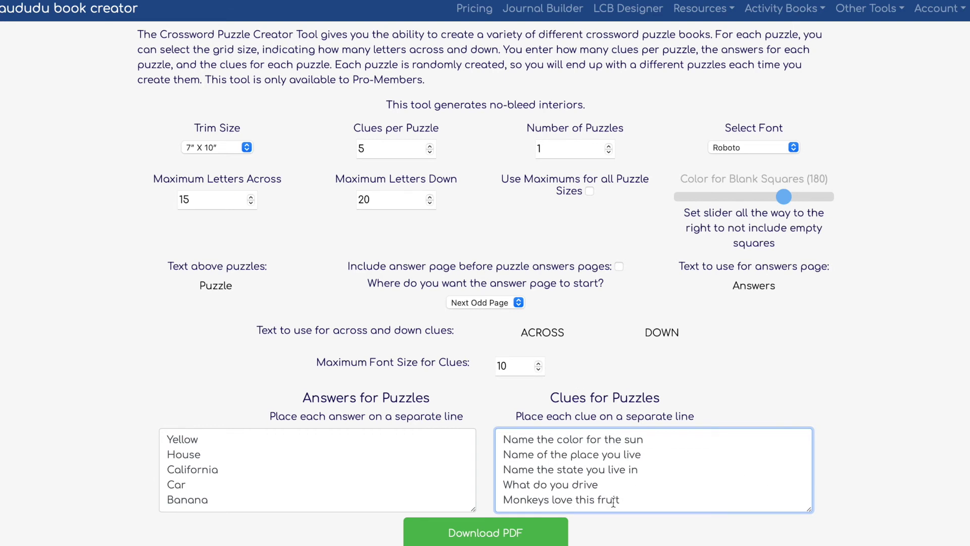
left_click(510, 531)
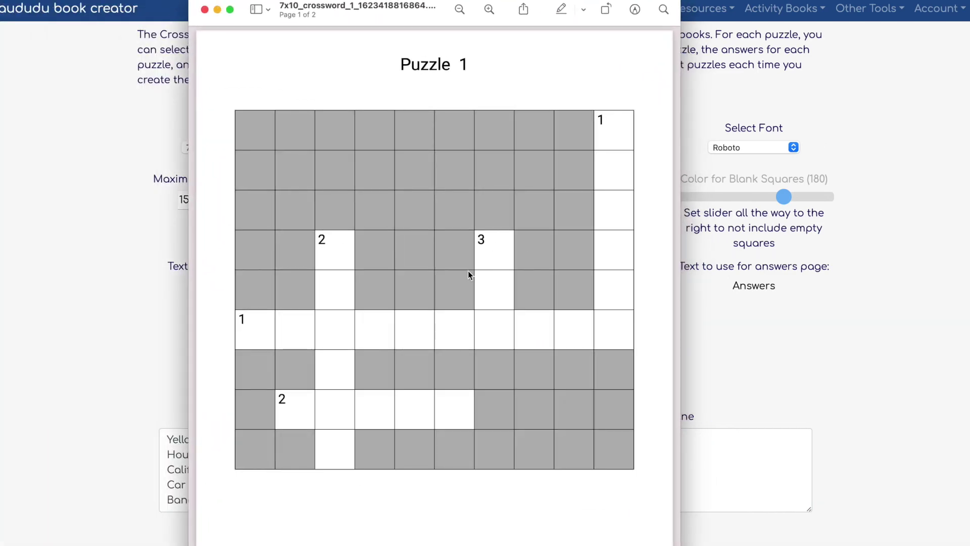
- Review the crossword grid, Across and Down clues and answer page, then close the PDF
scroll(468, 273, "down", 3)
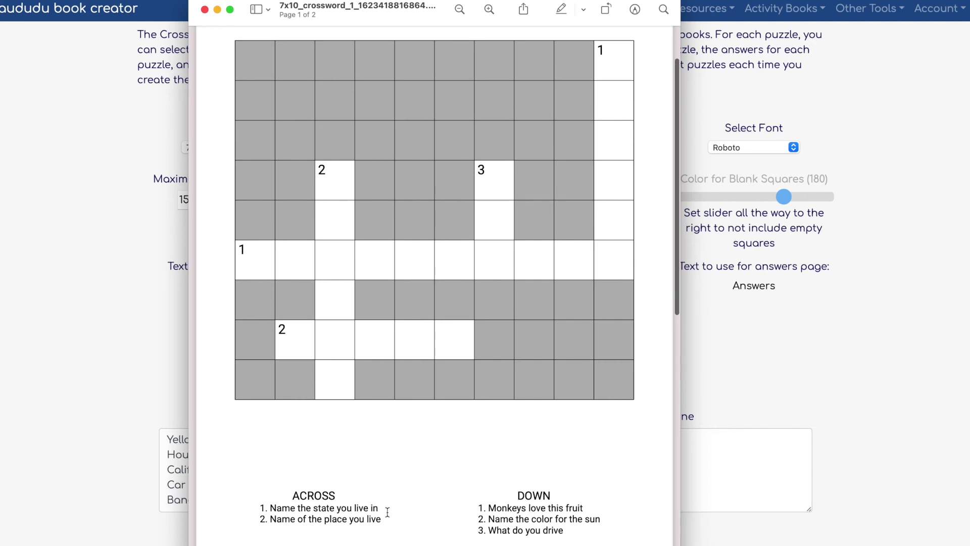
scroll(475, 498, "down", 3)
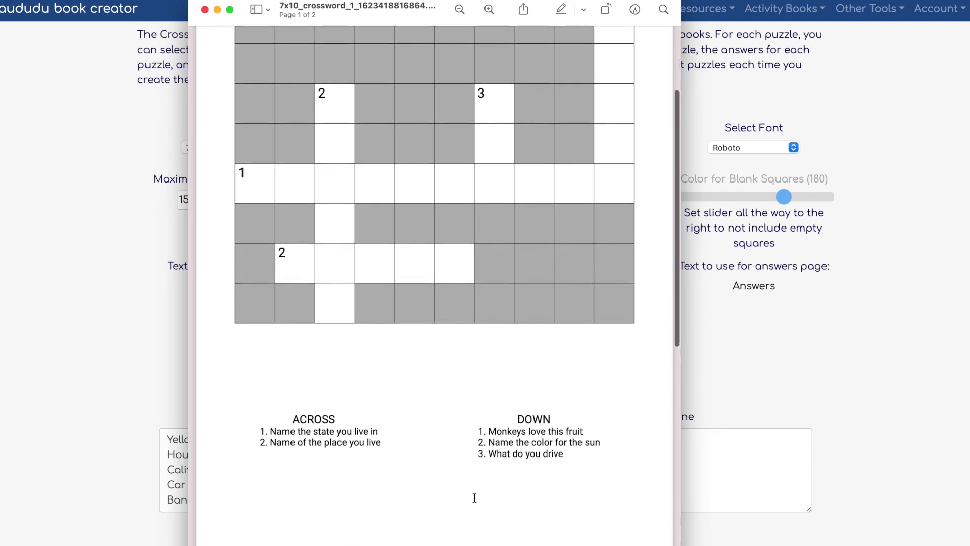
scroll(475, 498, "down", 10)
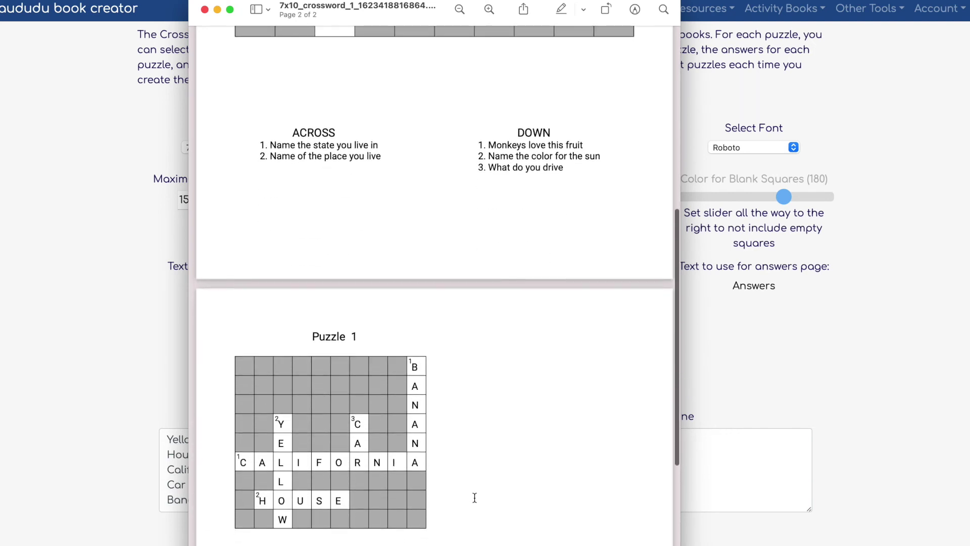
scroll(494, 507, "up", 15)
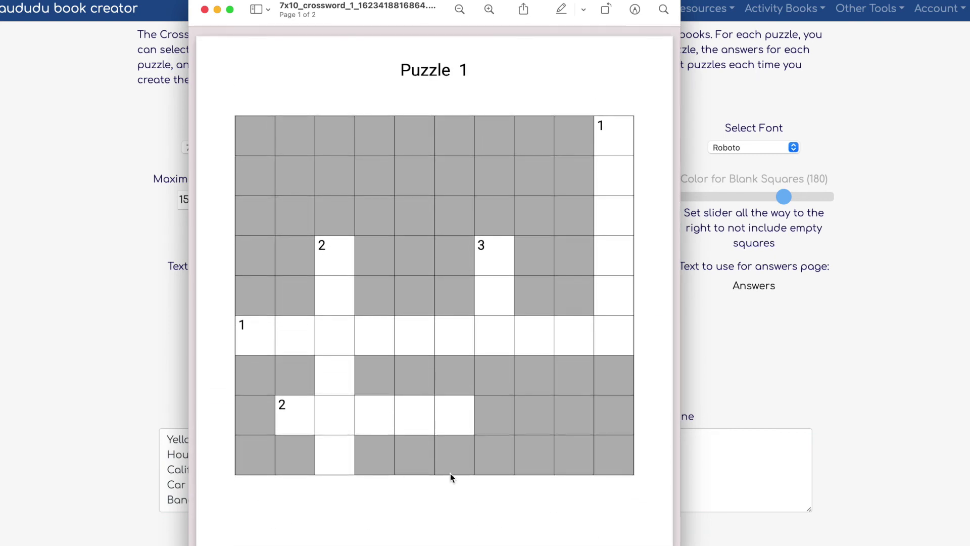
left_click(204, 10)
- Scroll the crossword creator page to review its 7" X 10", 5-clue, 1-puzzle, Roboto settings and clue pairs
scroll(72, 365, "up", 2)
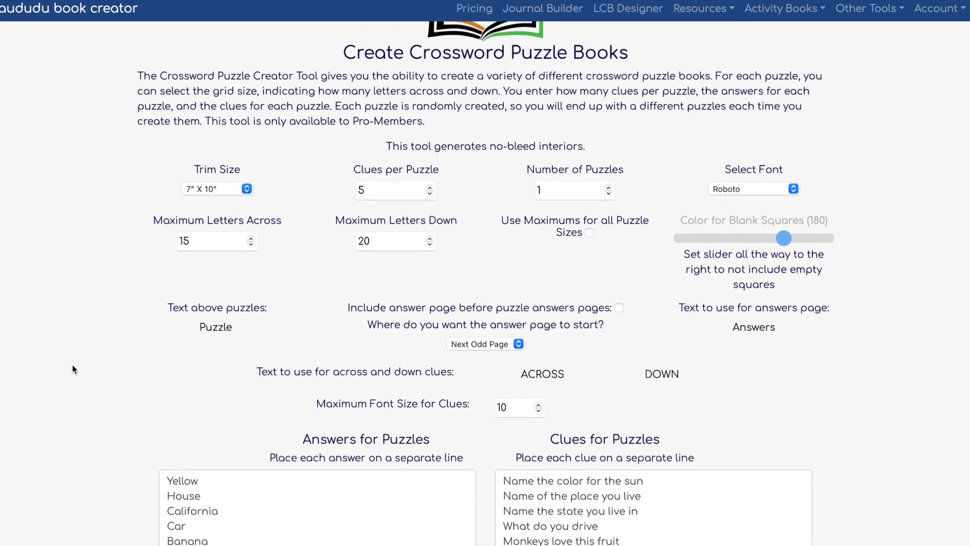
scroll(72, 365, "up", 3)
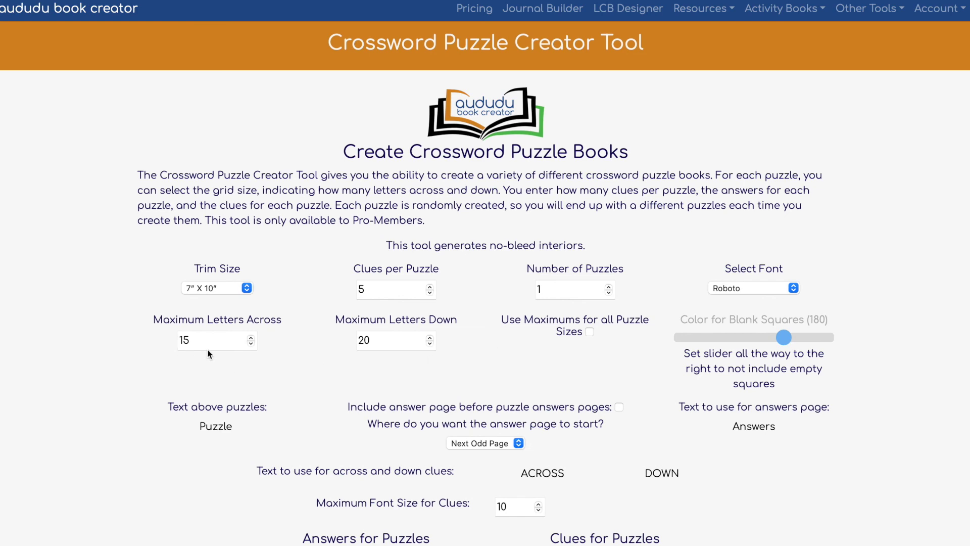
scroll(213, 354, "down", 2)
scroll(213, 354, "down", 1)
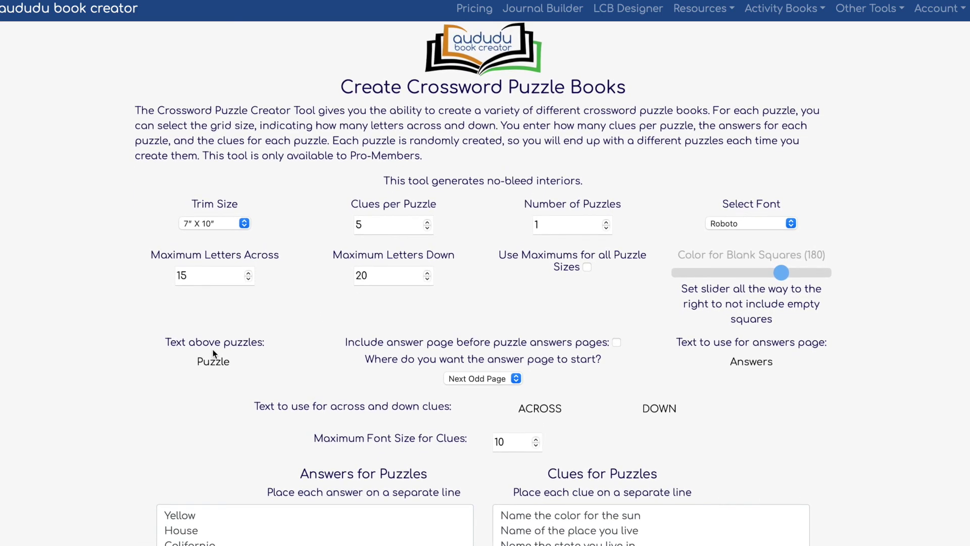
scroll(213, 354, "down", 2)
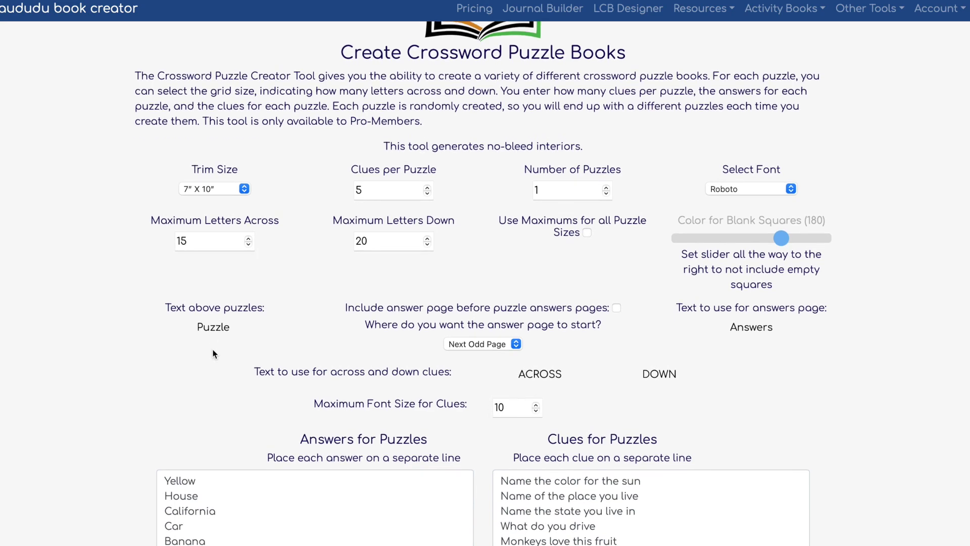
scroll(213, 353, "up", 4)
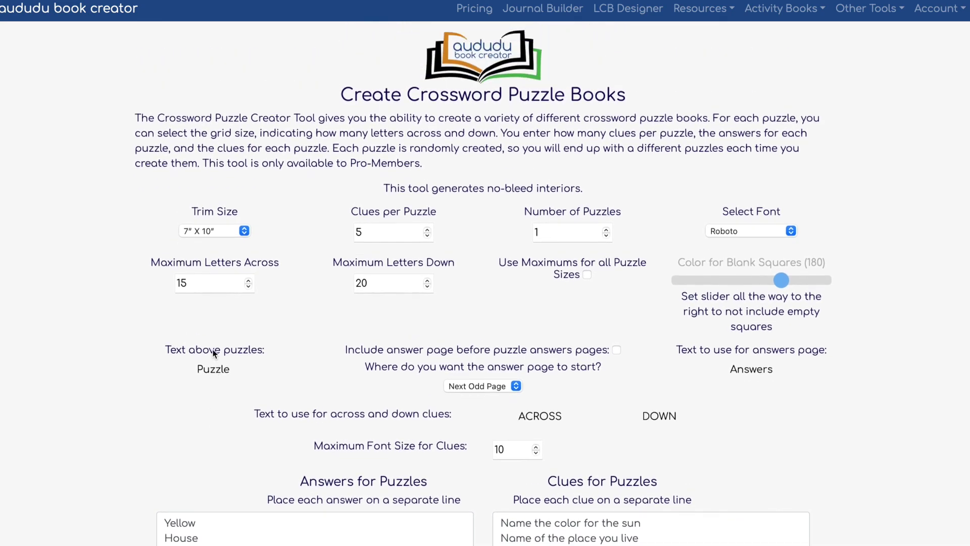